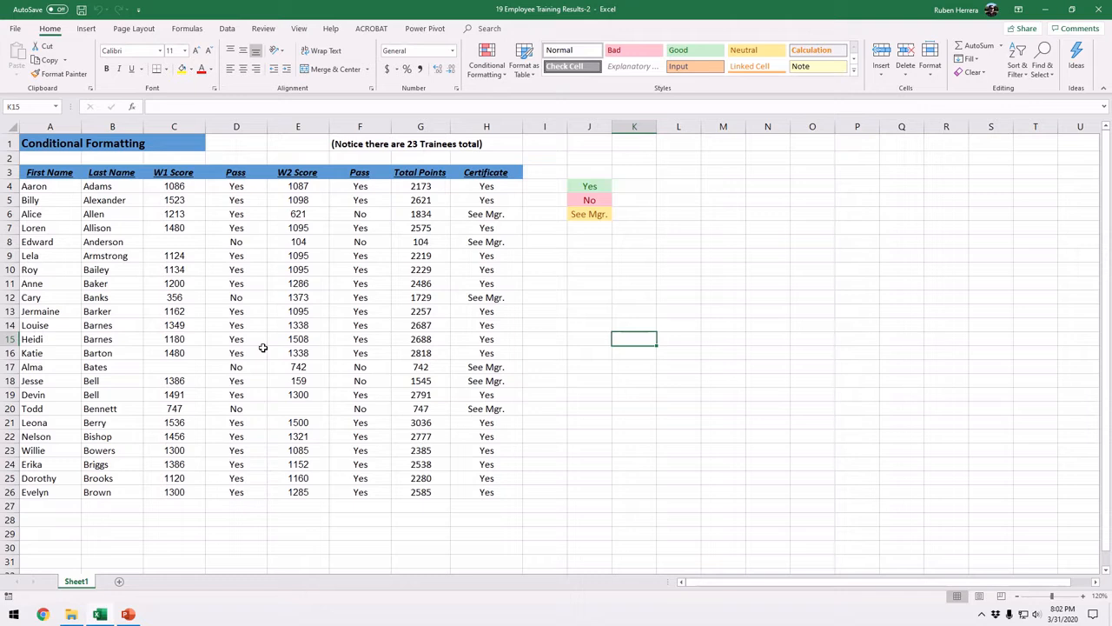
- Review the Yes, No and See Mgr. results in the two Pass columns and the Certificate column
click(246, 140)
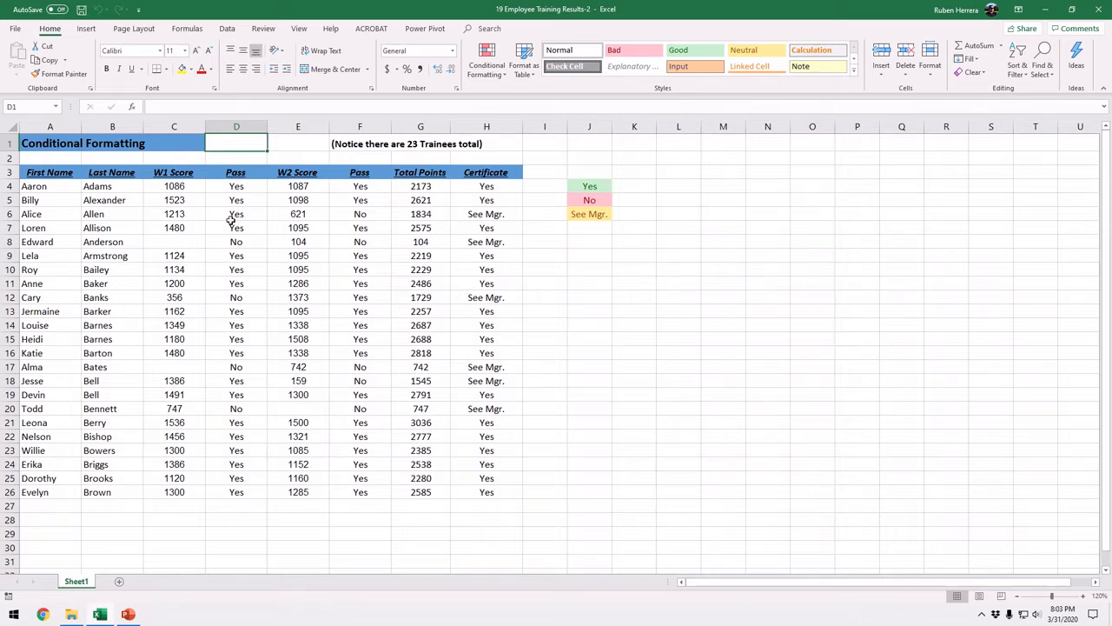
drag(233, 200, 260, 293)
click(356, 198)
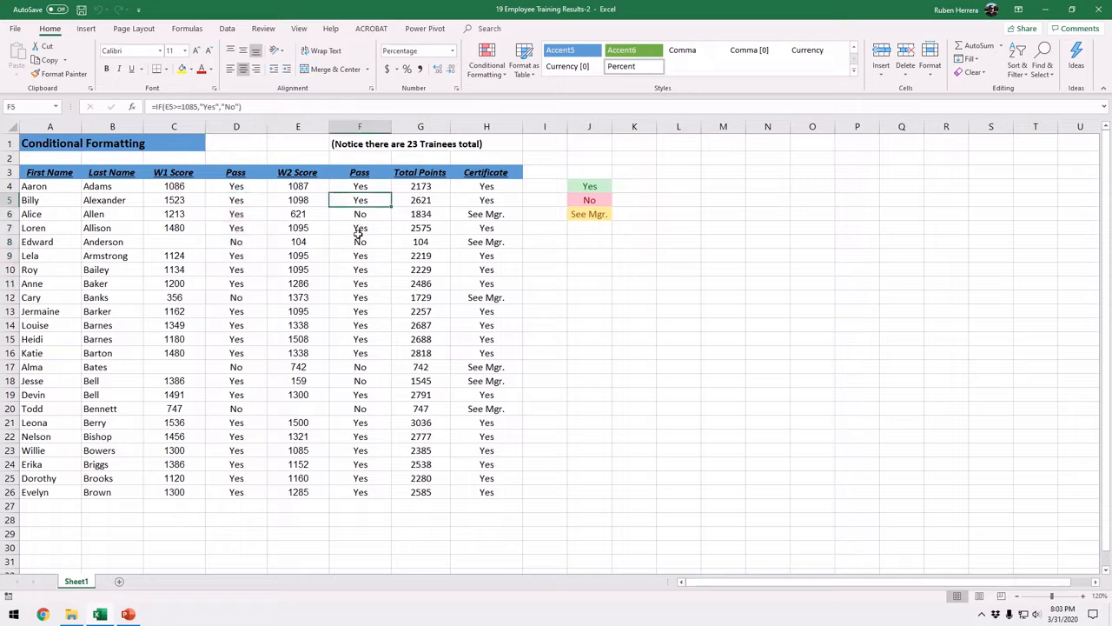
drag(358, 233, 360, 367)
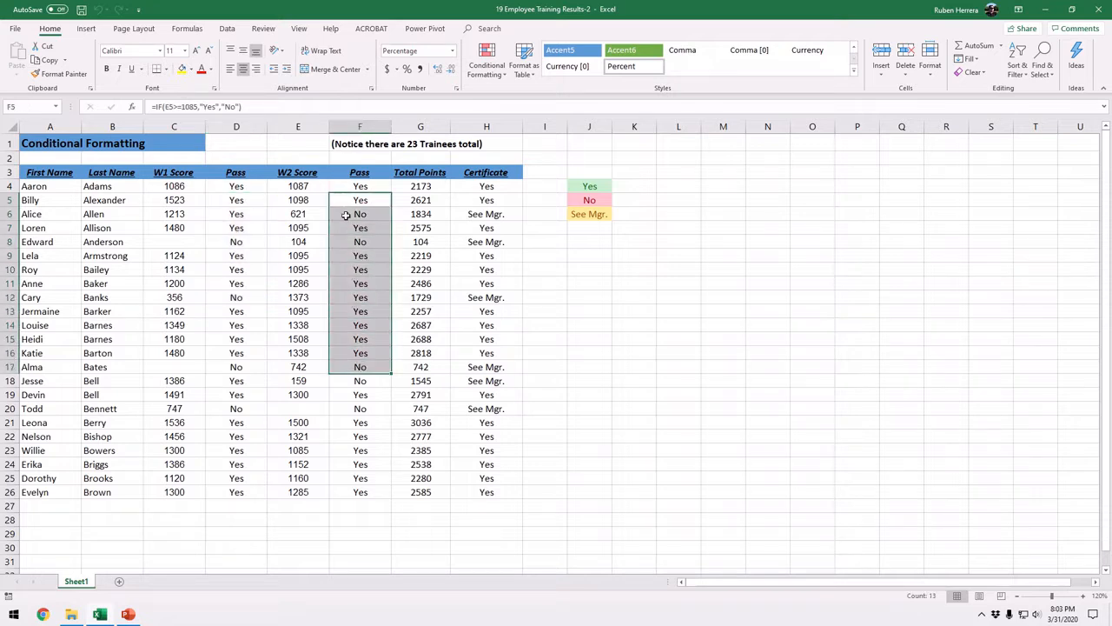
drag(492, 199, 492, 405)
drag(492, 242, 493, 372)
drag(488, 229, 485, 376)
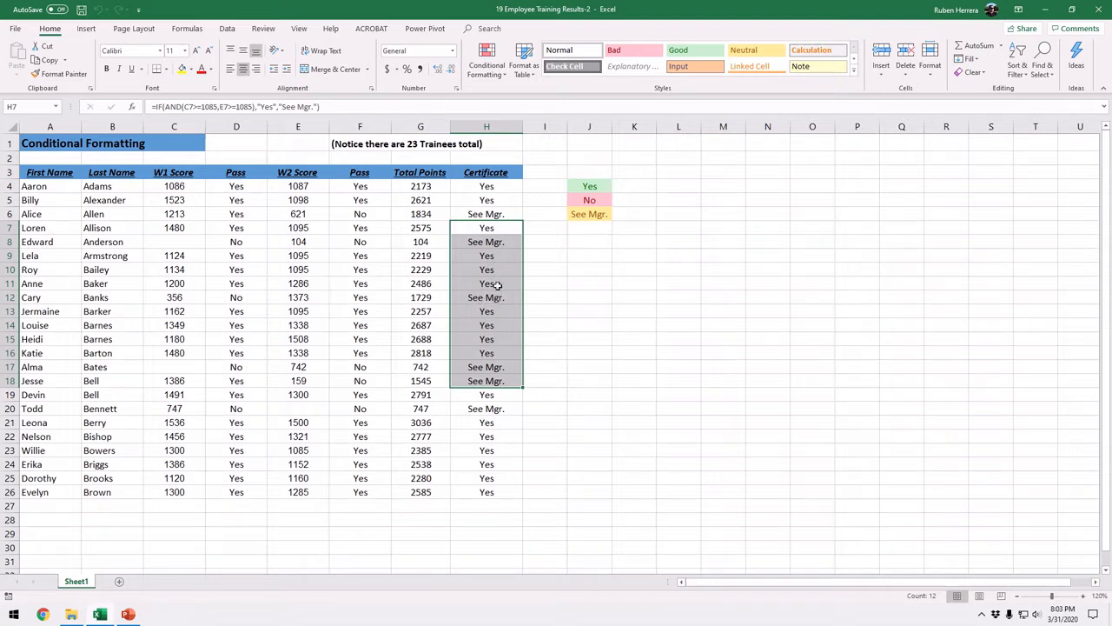
click(499, 245)
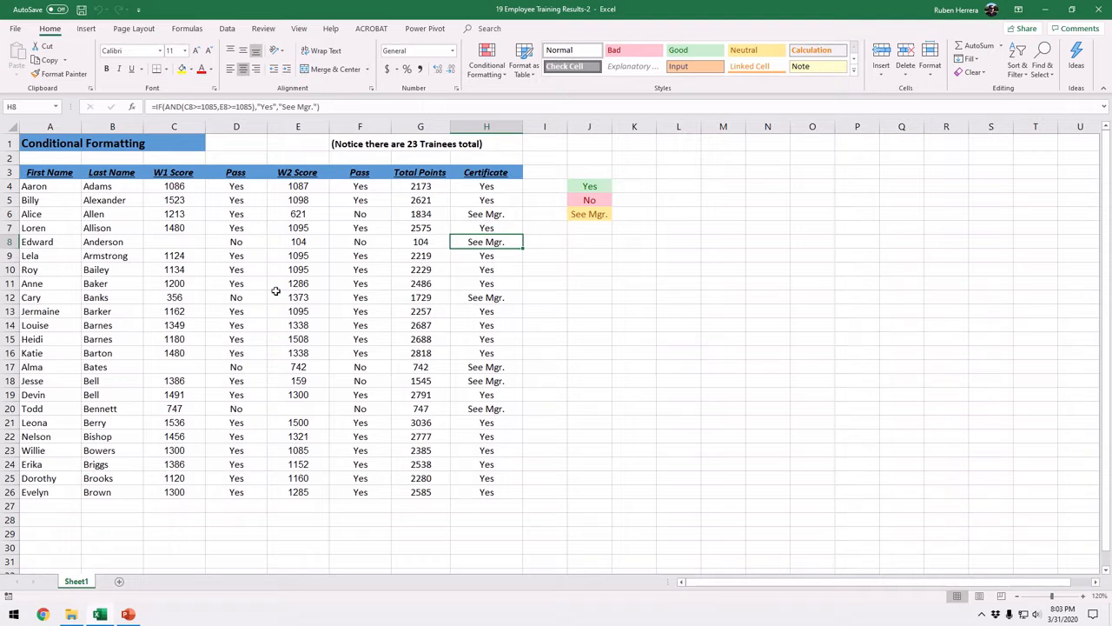
- Inspect the Pass and Certificate formulas in row 6 and several W1 Pass cells down to row 12
click(246, 215)
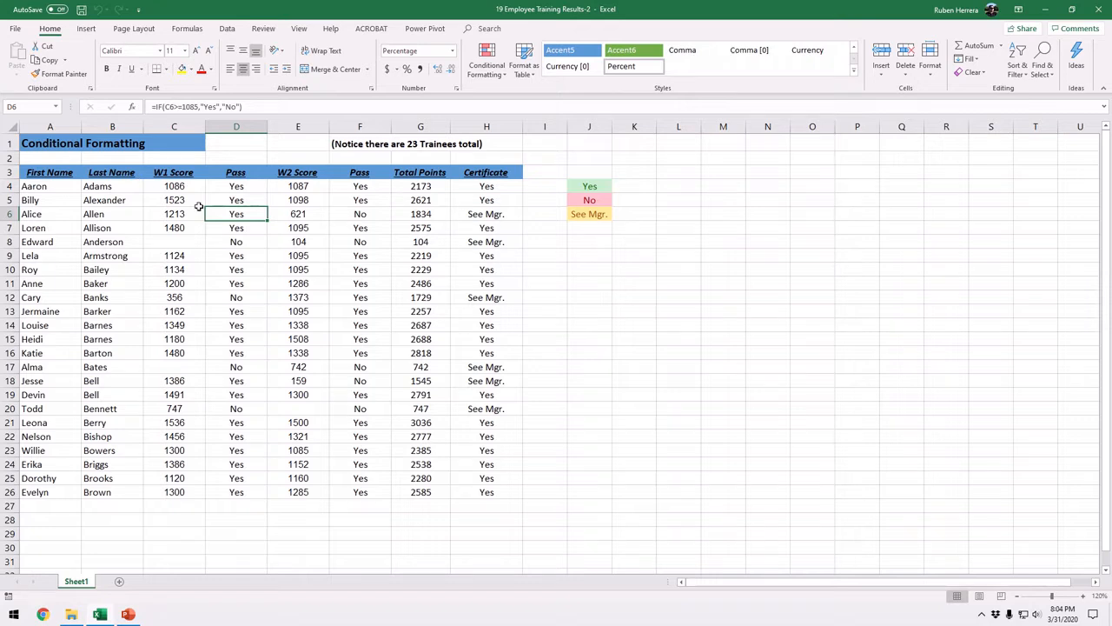
click(474, 216)
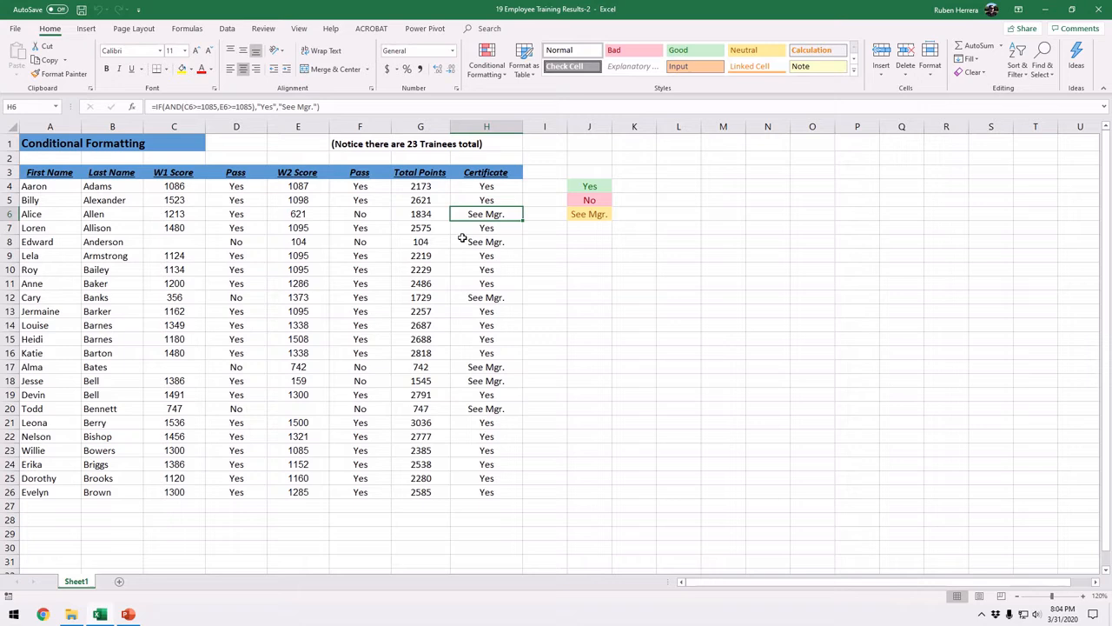
click(502, 215)
drag(246, 192, 252, 273)
click(249, 243)
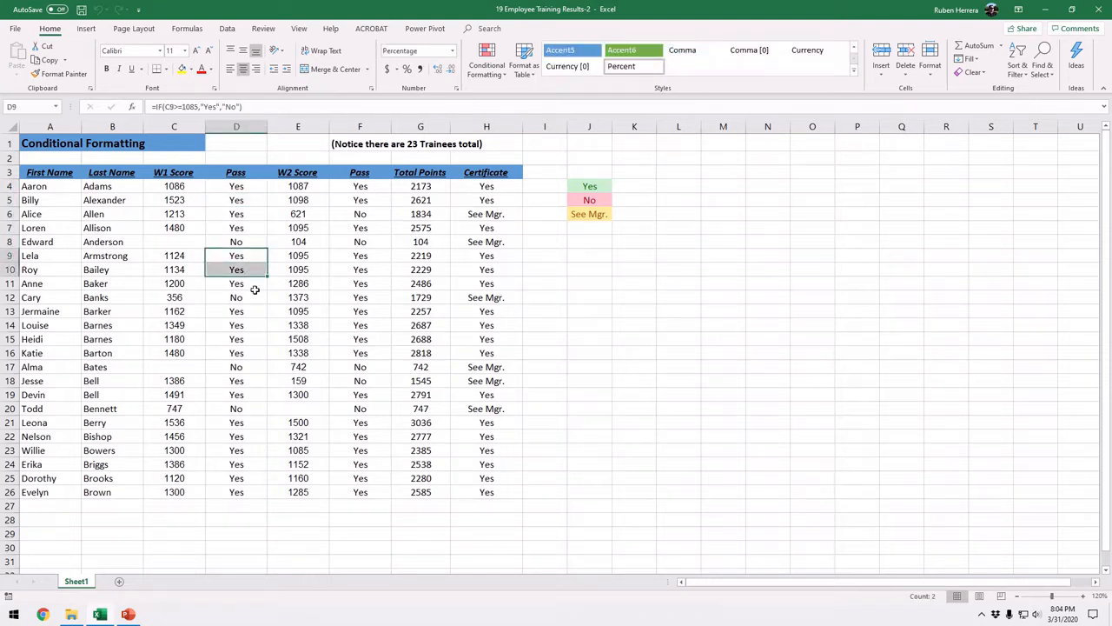
click(253, 287)
click(249, 297)
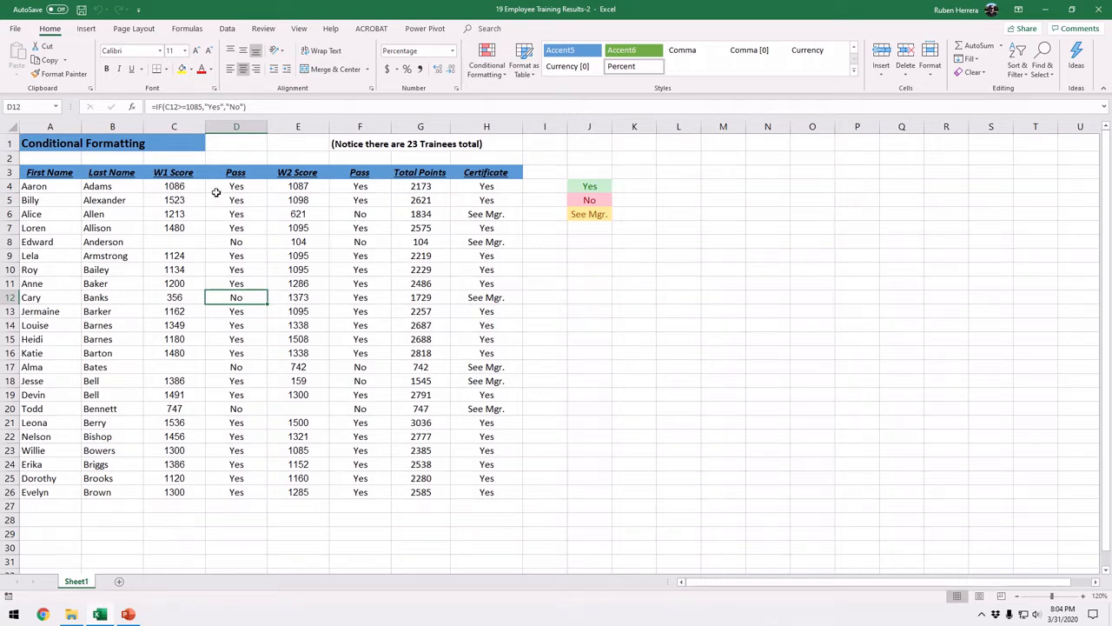
- Try selecting the block D4:H26, and as an alternative the entire columns D, F and H together
drag(235, 189, 489, 491)
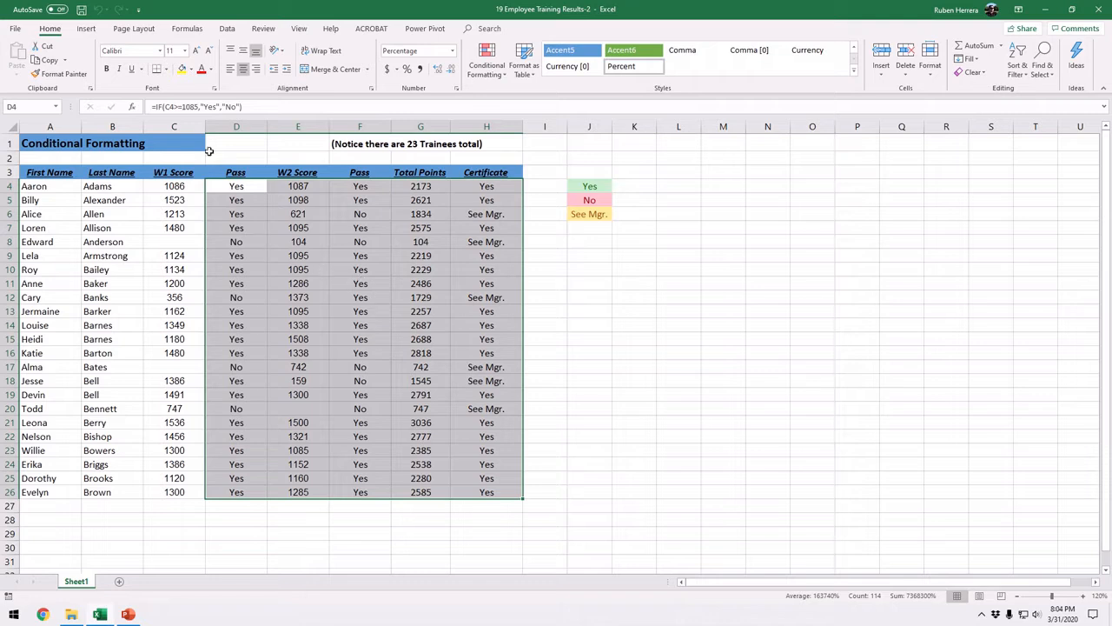
click(236, 126)
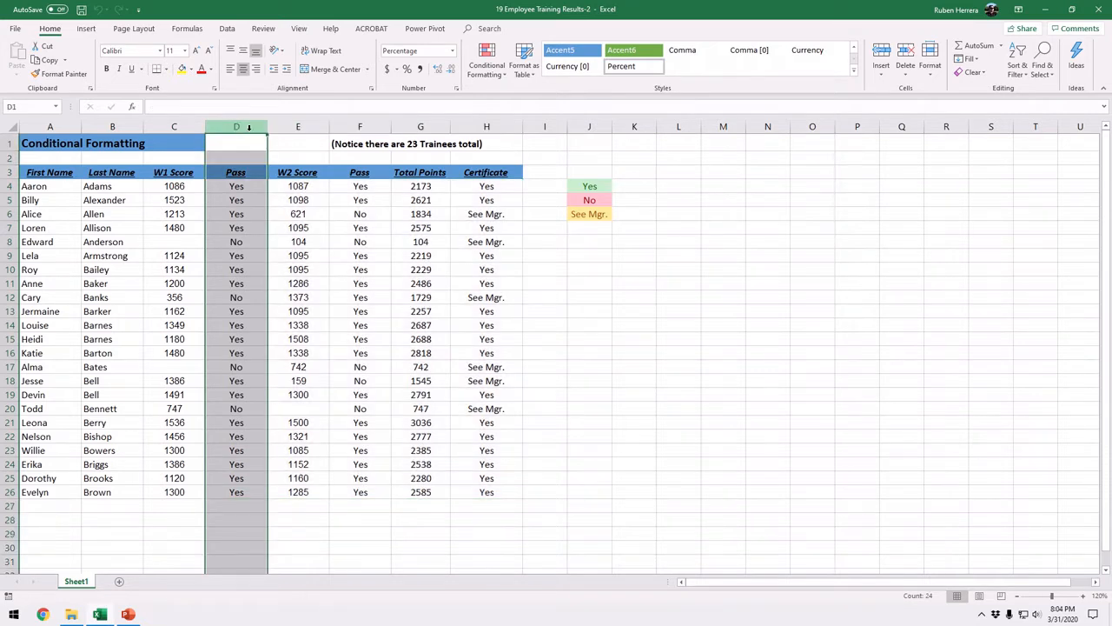
ctrl+click(357, 127)
ctrl+click(487, 127)
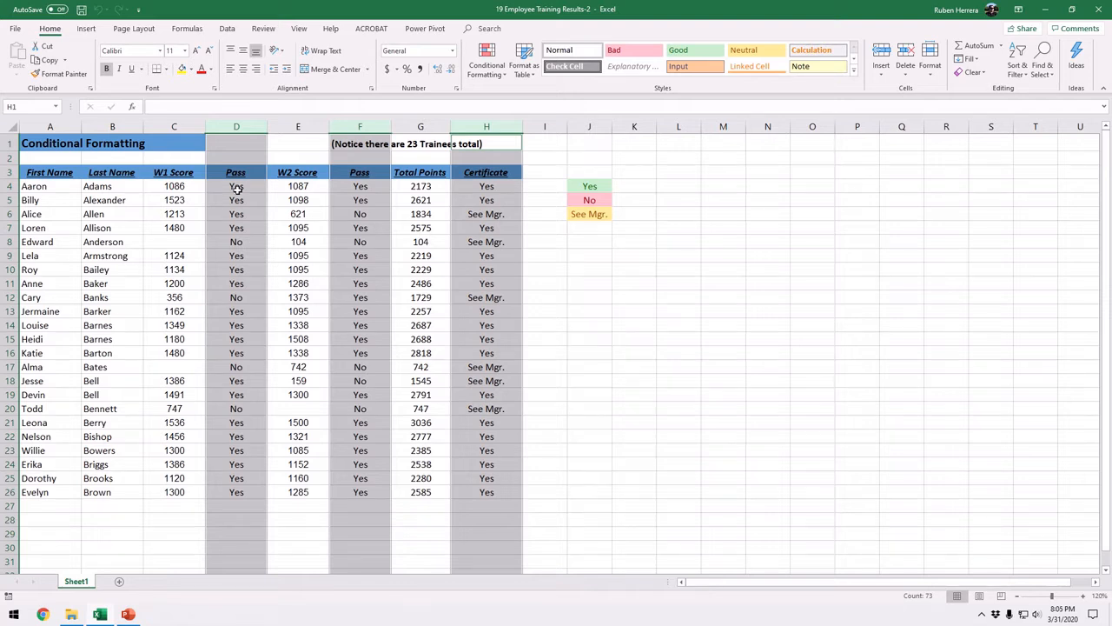
- Select only the separate data ranges D4:D26, F4:F26 and H4:H26 together
drag(236, 186, 266, 487)
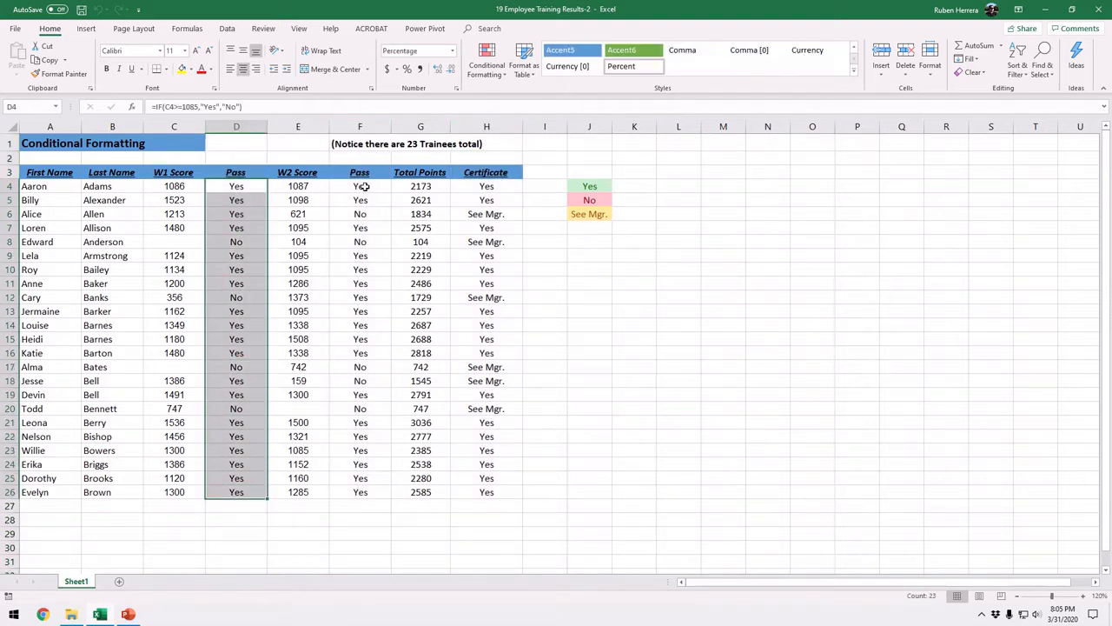
drag(360, 186, 364, 487)
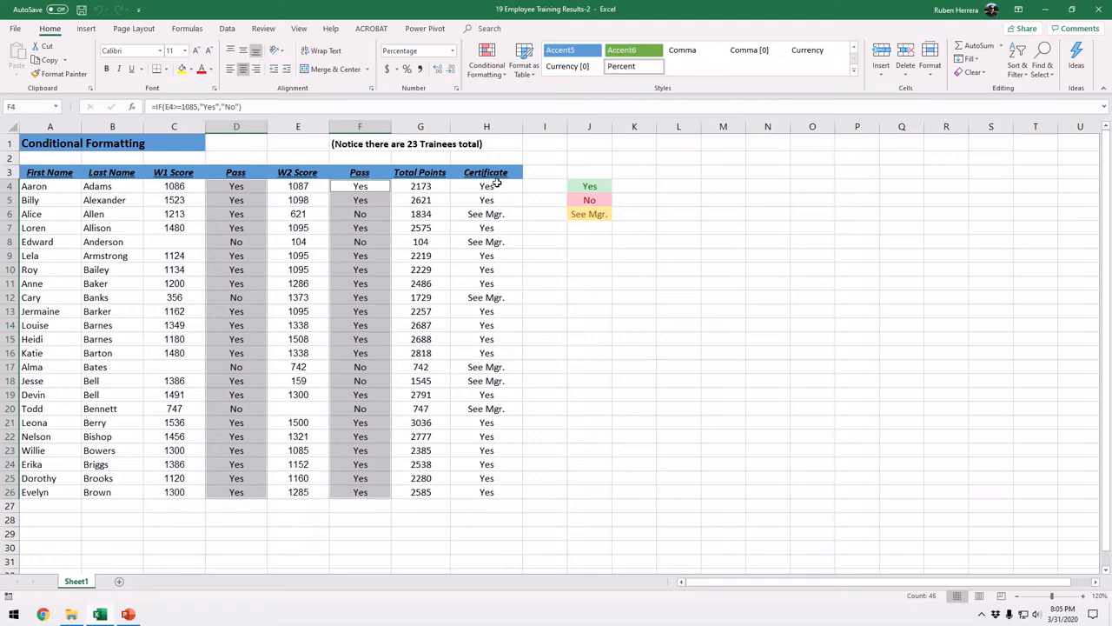
drag(494, 186, 483, 452)
drag(484, 485, 486, 492)
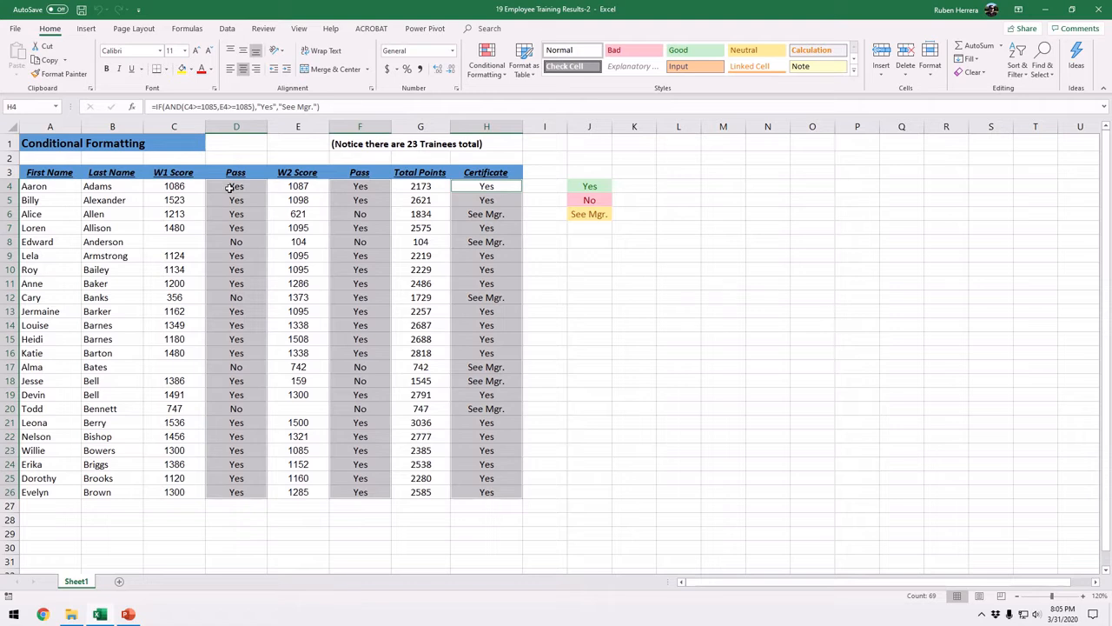
- Select the range D4:H26 and look through the conditional formatting options, including data bars and icon sets, without applying any
drag(228, 187, 479, 489)
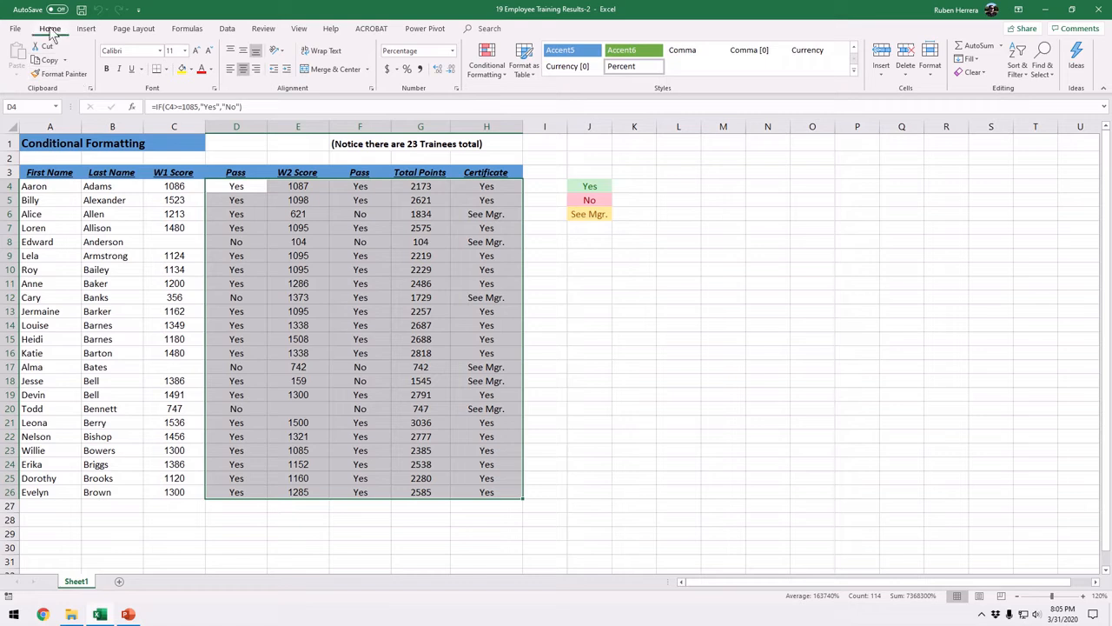
click(483, 68)
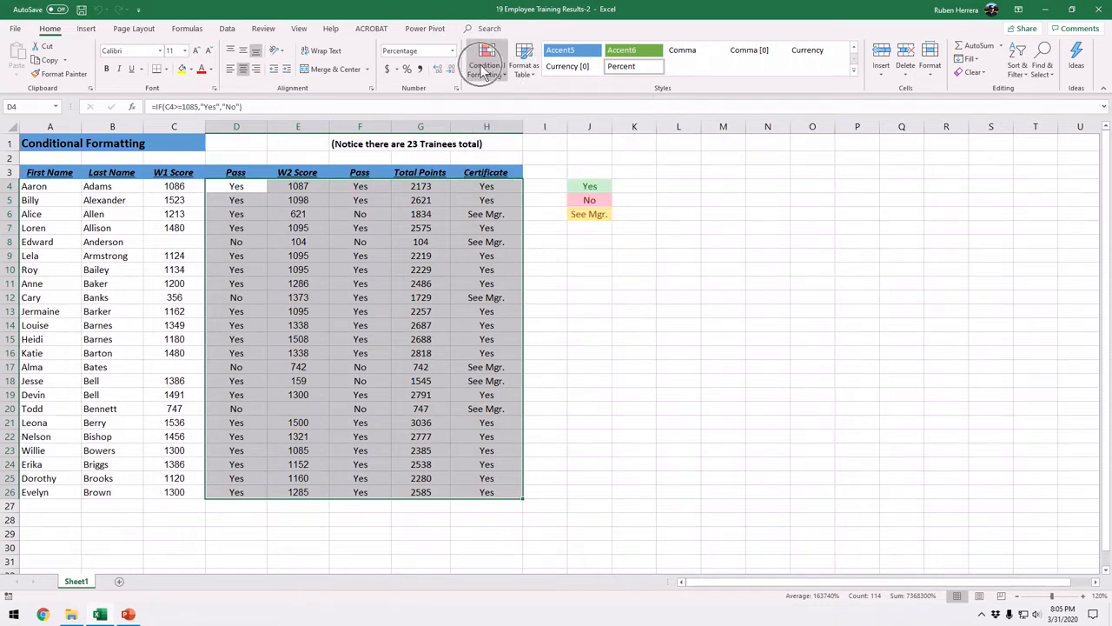
click(484, 70)
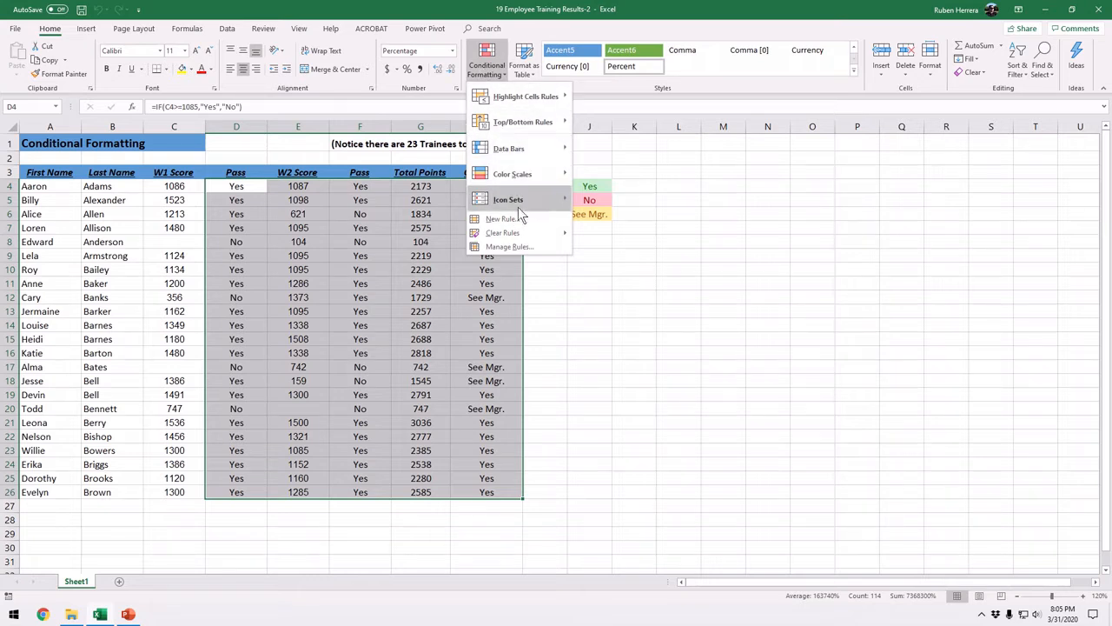
mouse_move(521, 199)
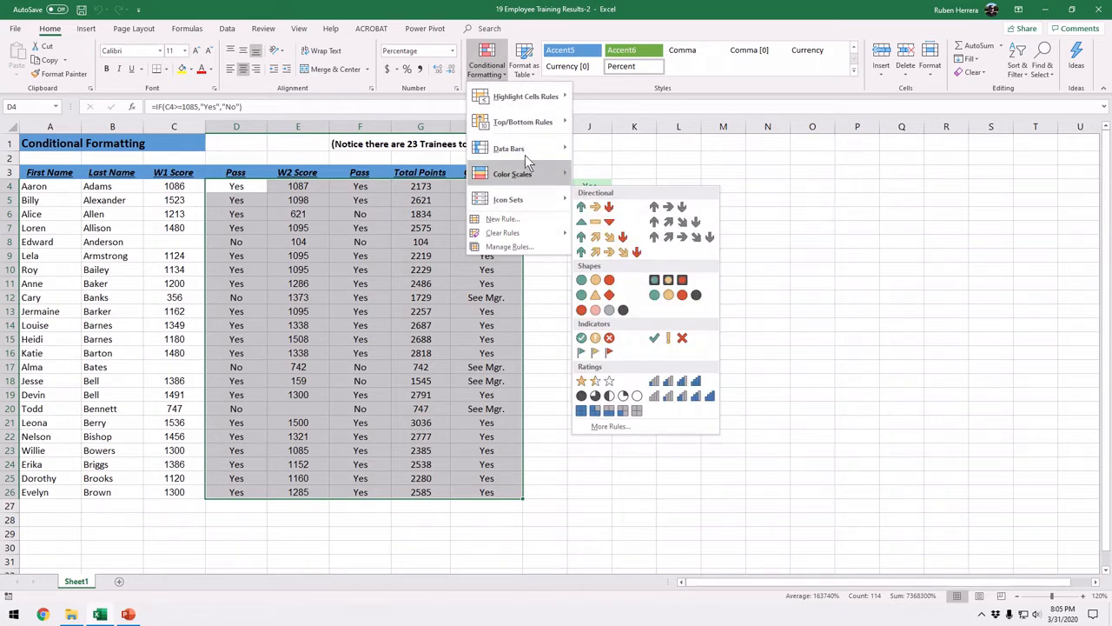
mouse_move(527, 160)
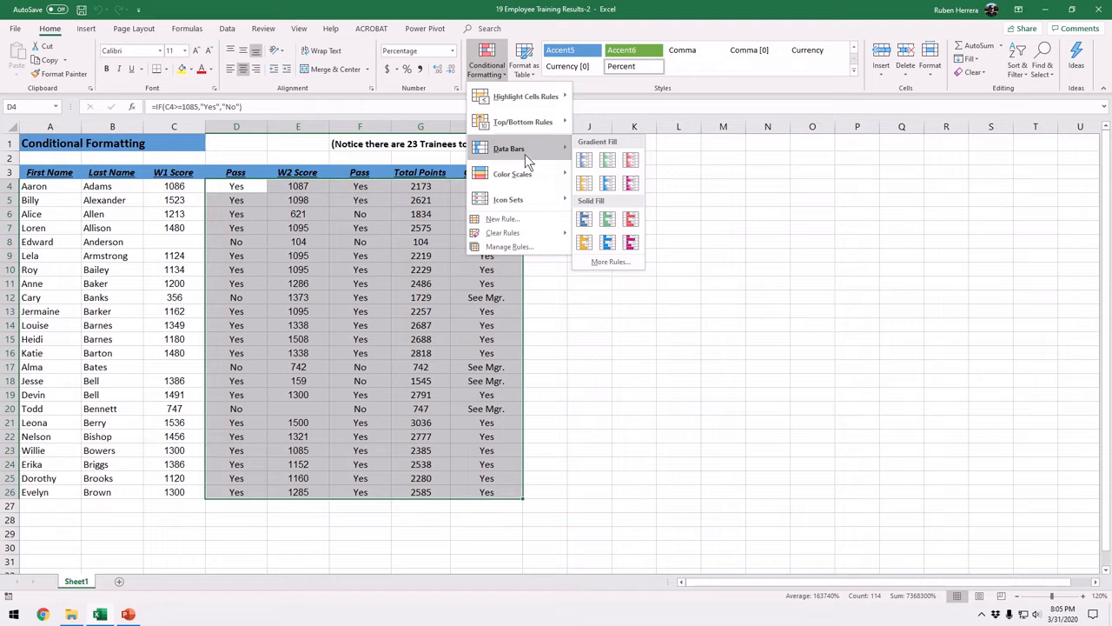
mouse_move(521, 99)
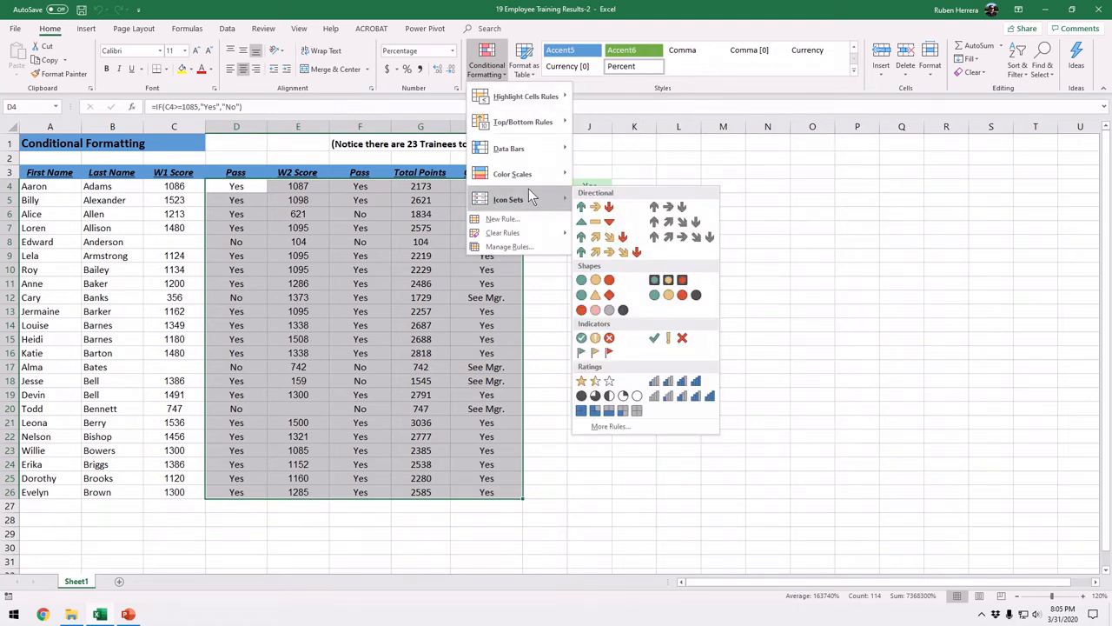
mouse_move(565, 158)
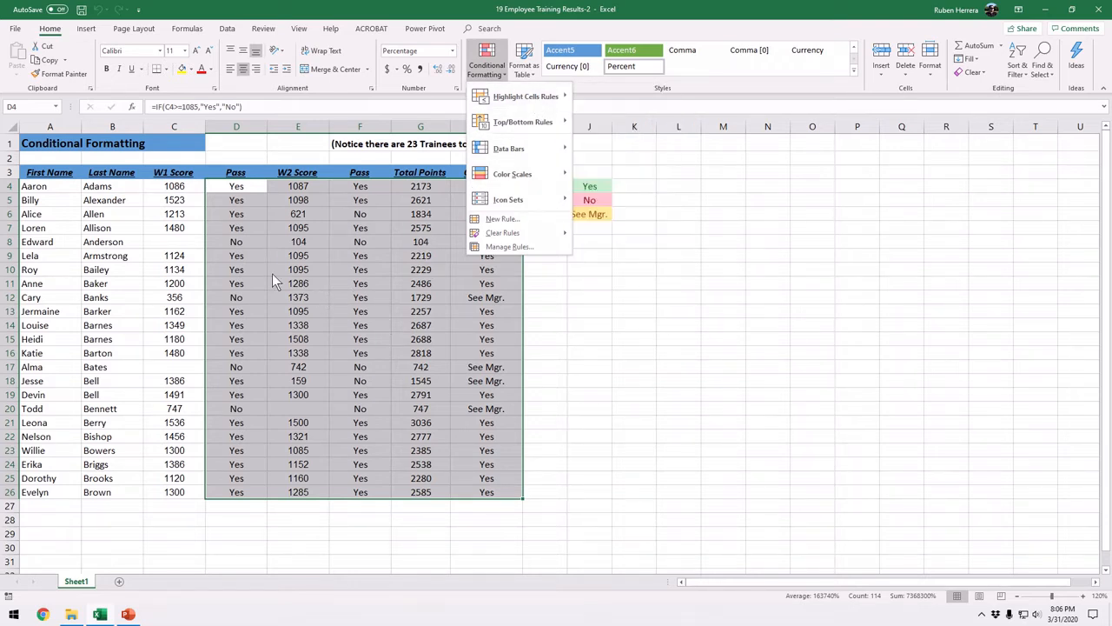
key(Escape)
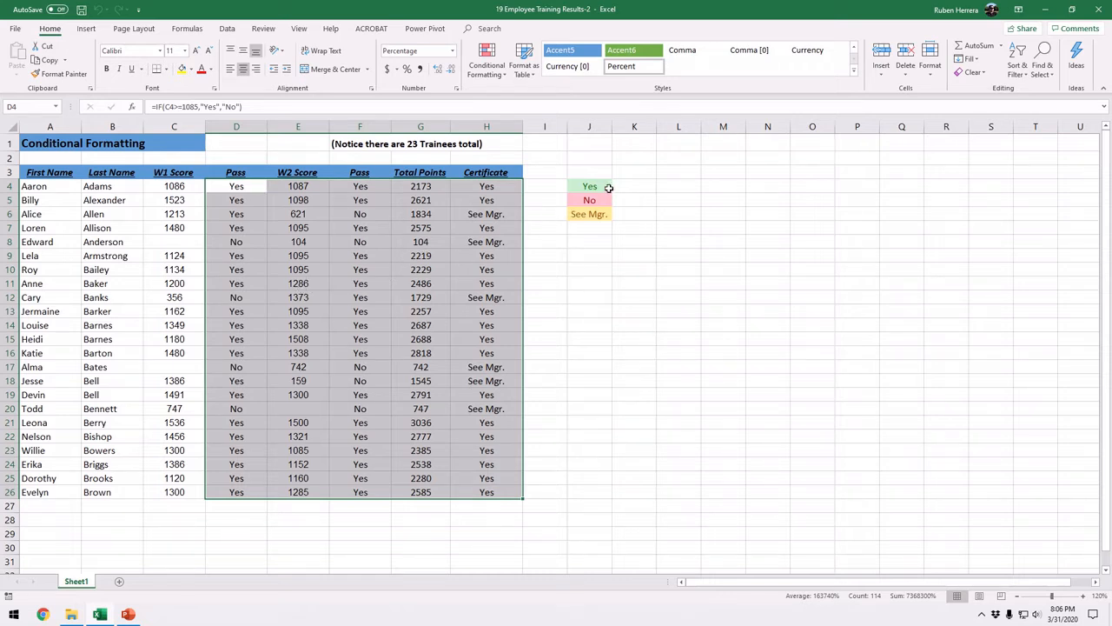
- Add an Equal To highlight rule to D4:H26 that formats Yes with Green Fill with Dark Green Text
key(ctrl)
key(ctrl)
key(ctrl)
click(492, 73)
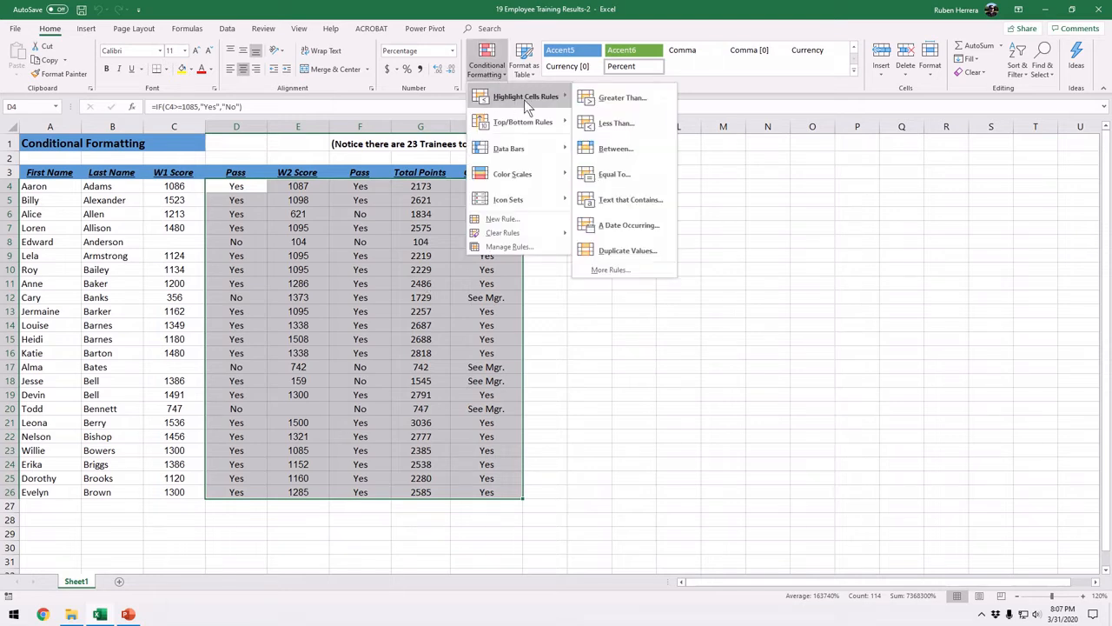
click(639, 177)
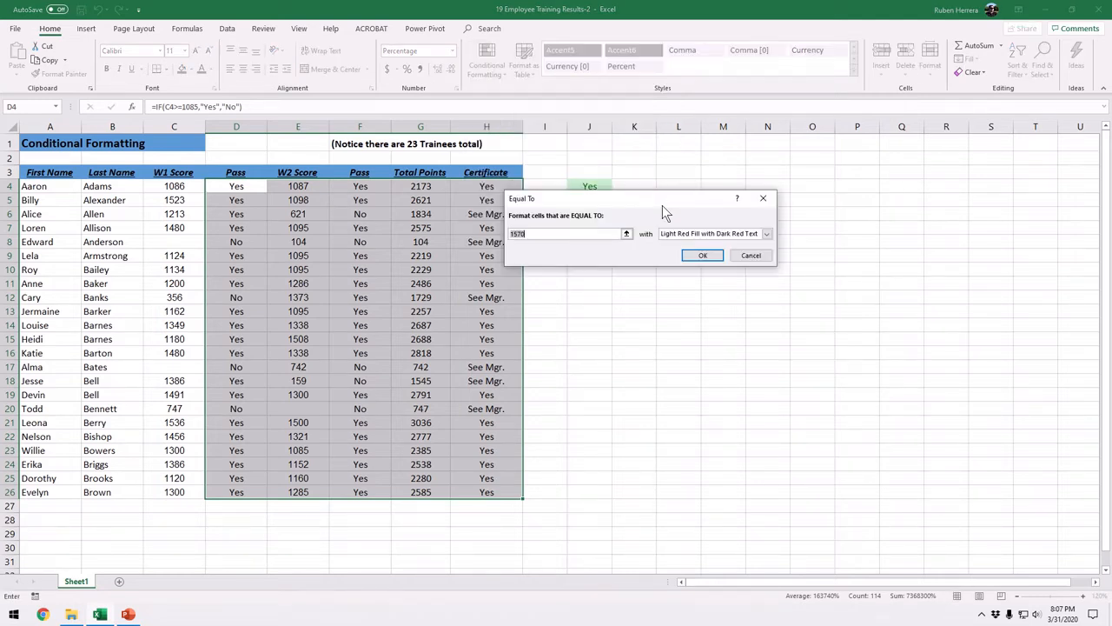
drag(559, 304, 707, 256)
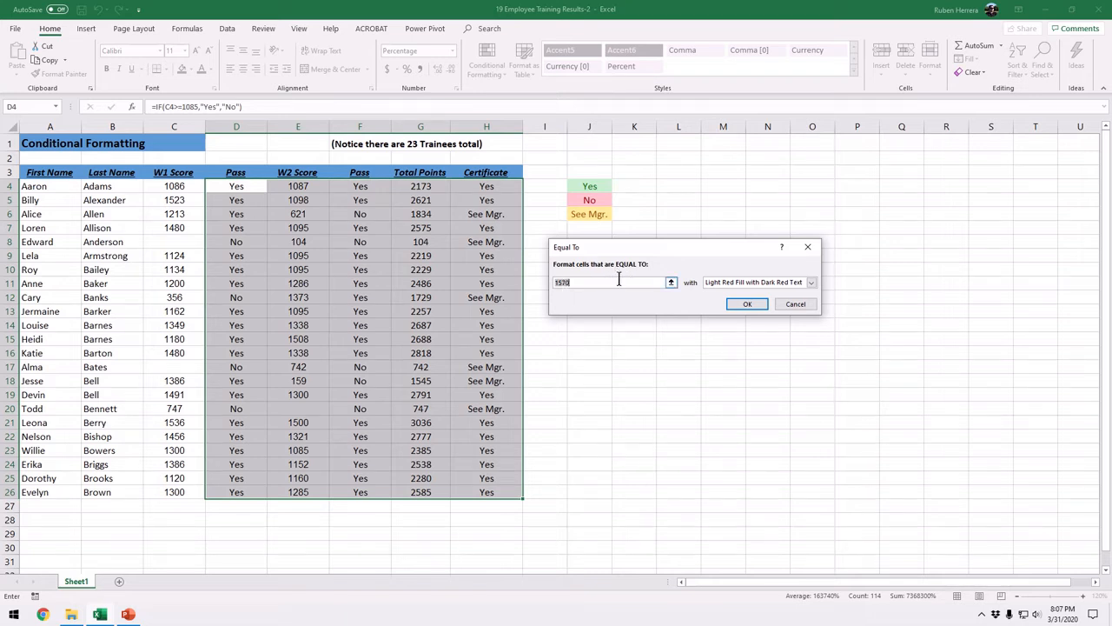
click(569, 282)
text(Yes)
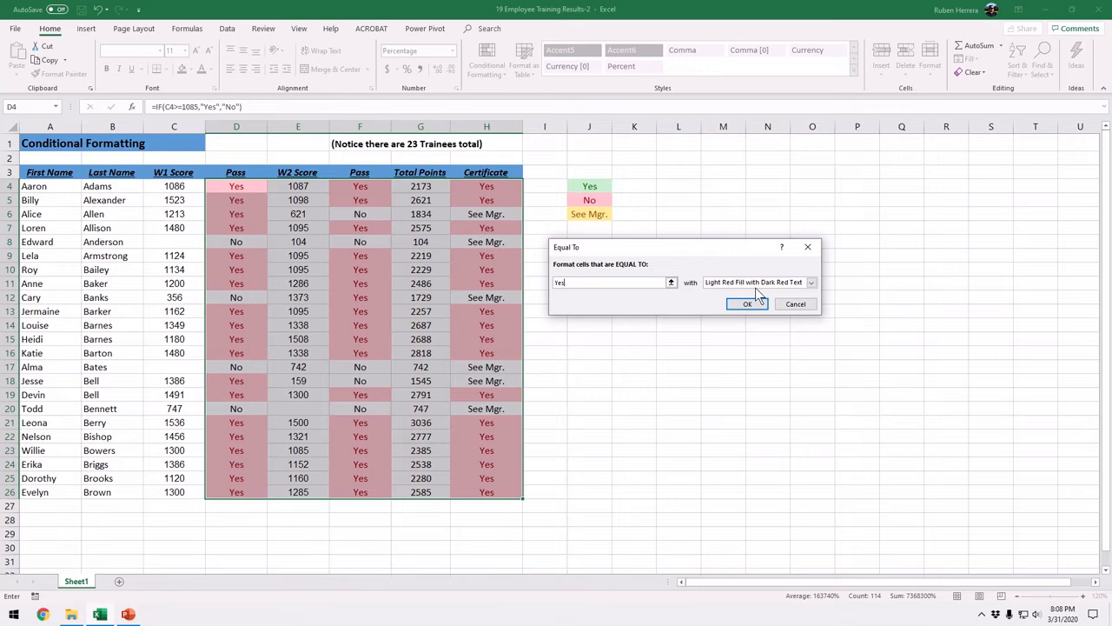
click(813, 283)
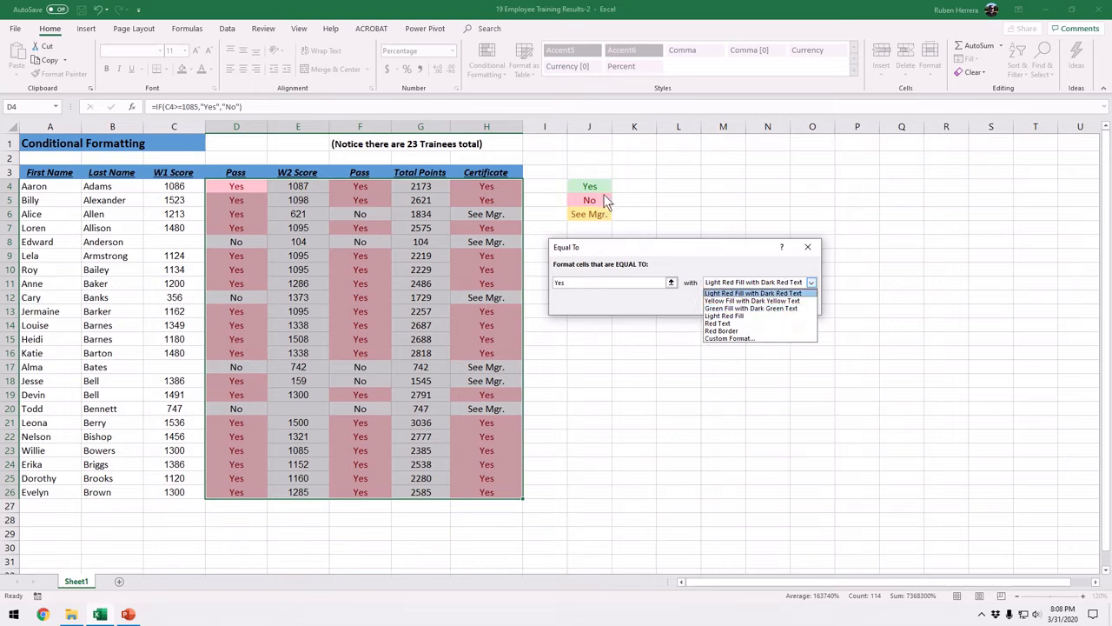
click(748, 307)
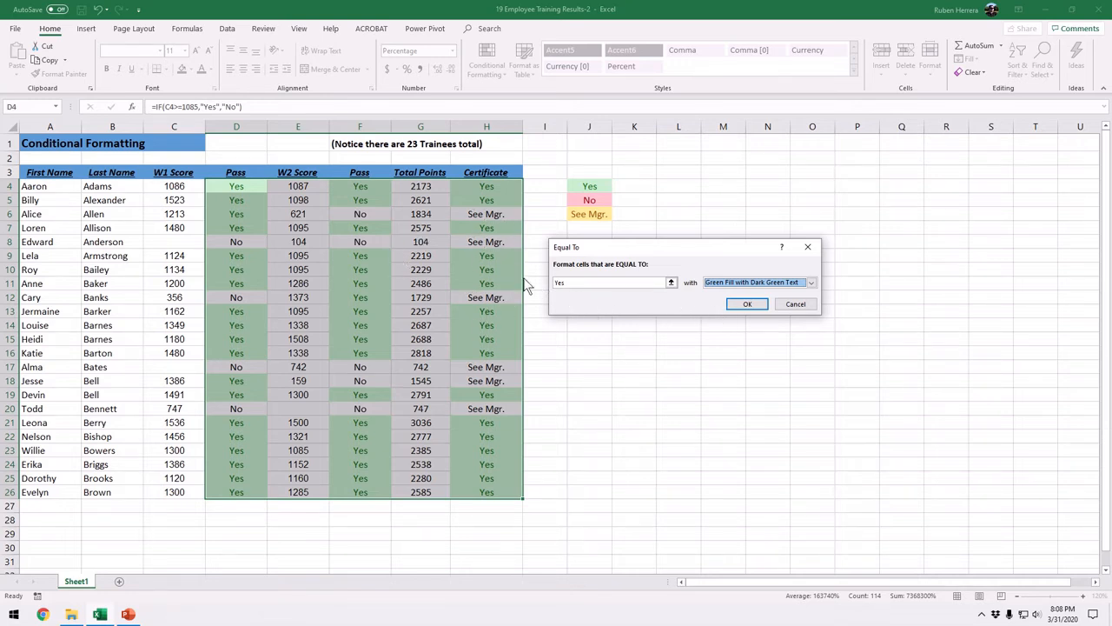
click(744, 304)
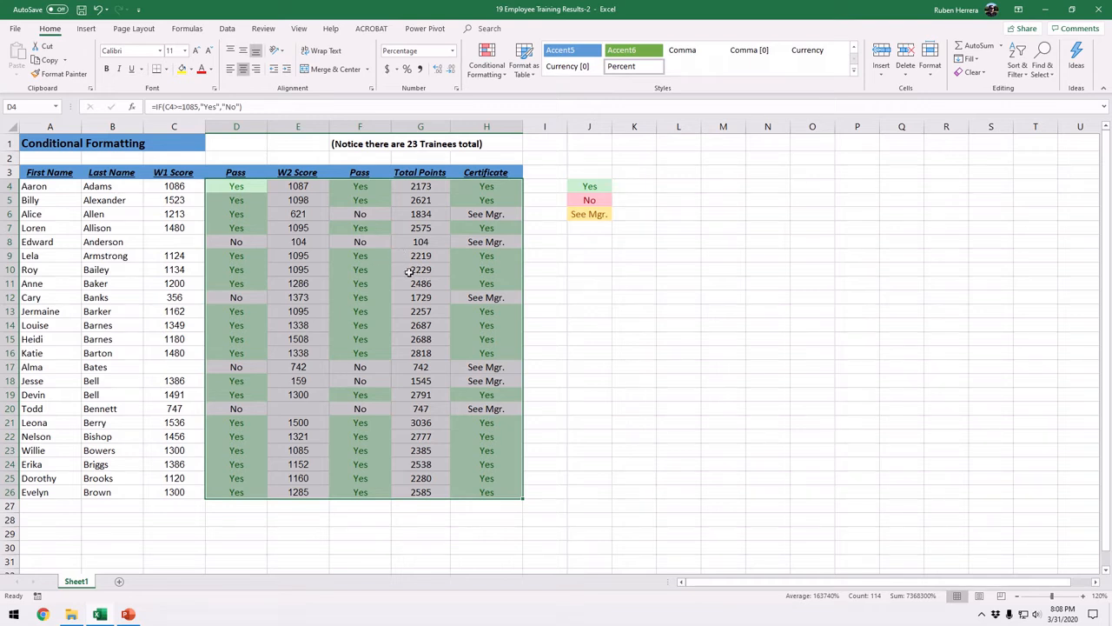
- Add an Equal To highlight rule to D4:H26 that formats No with Light Red Fill with Dark Red Text
key(ctrl)
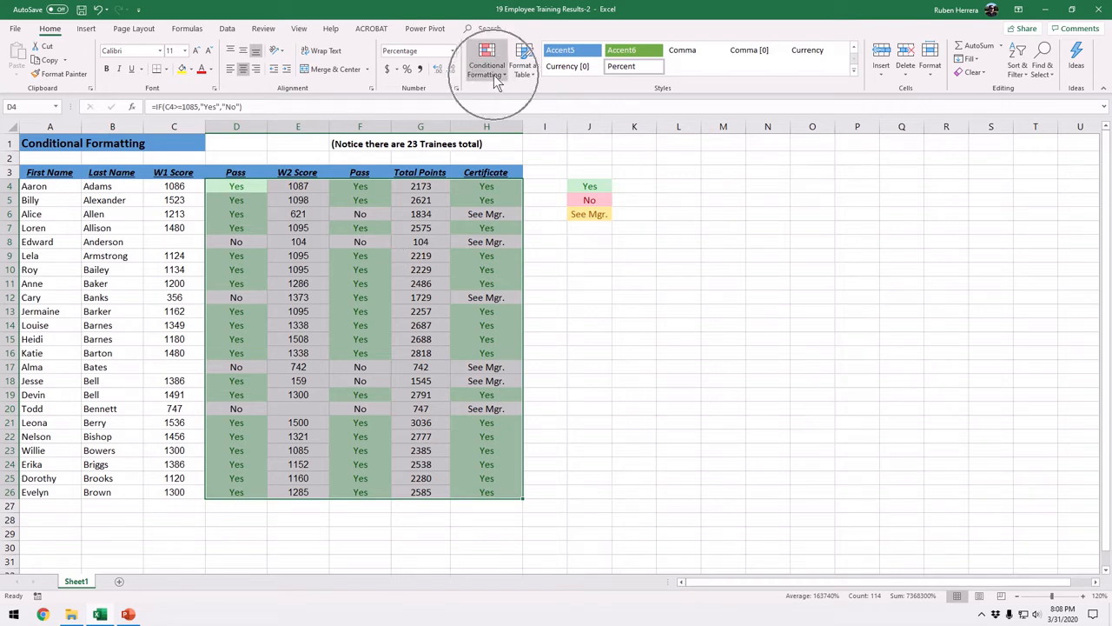
click(493, 74)
mouse_move(550, 101)
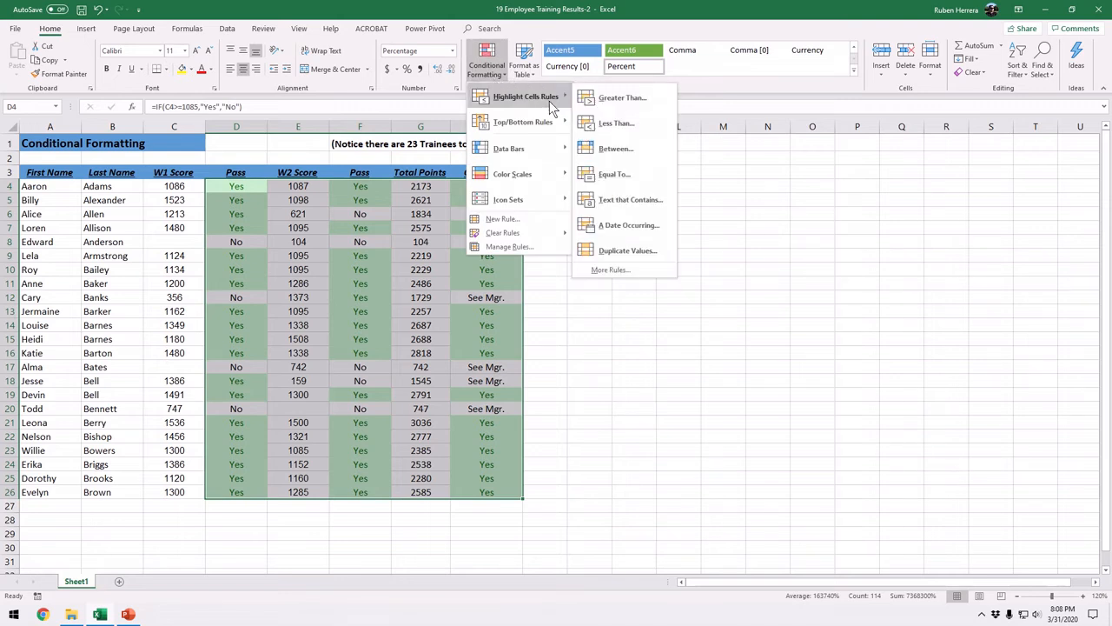
click(640, 174)
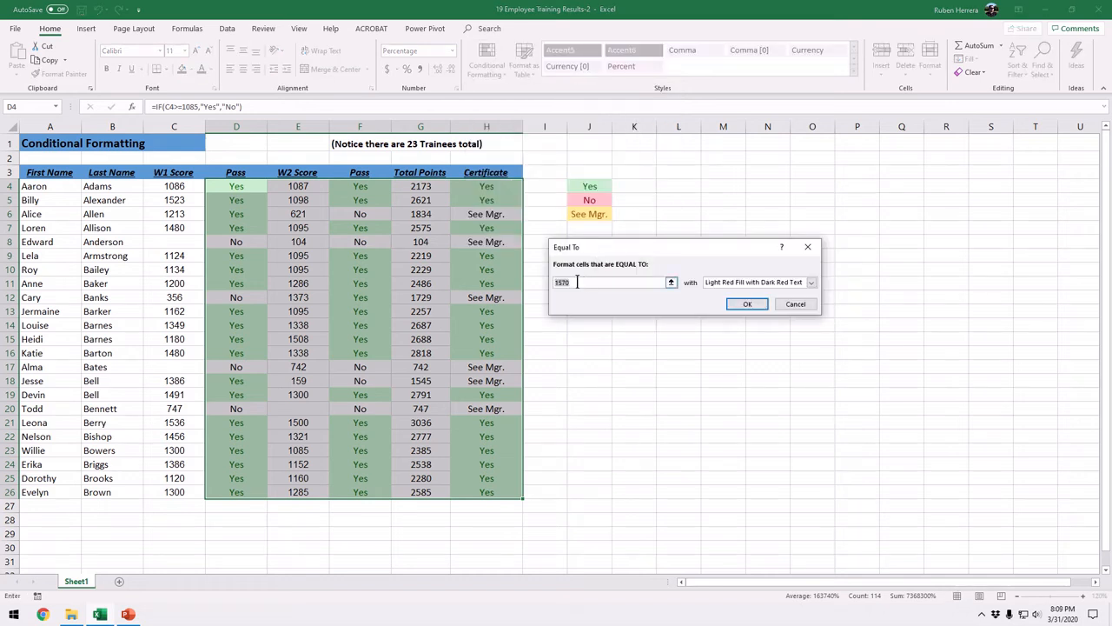
text(No)
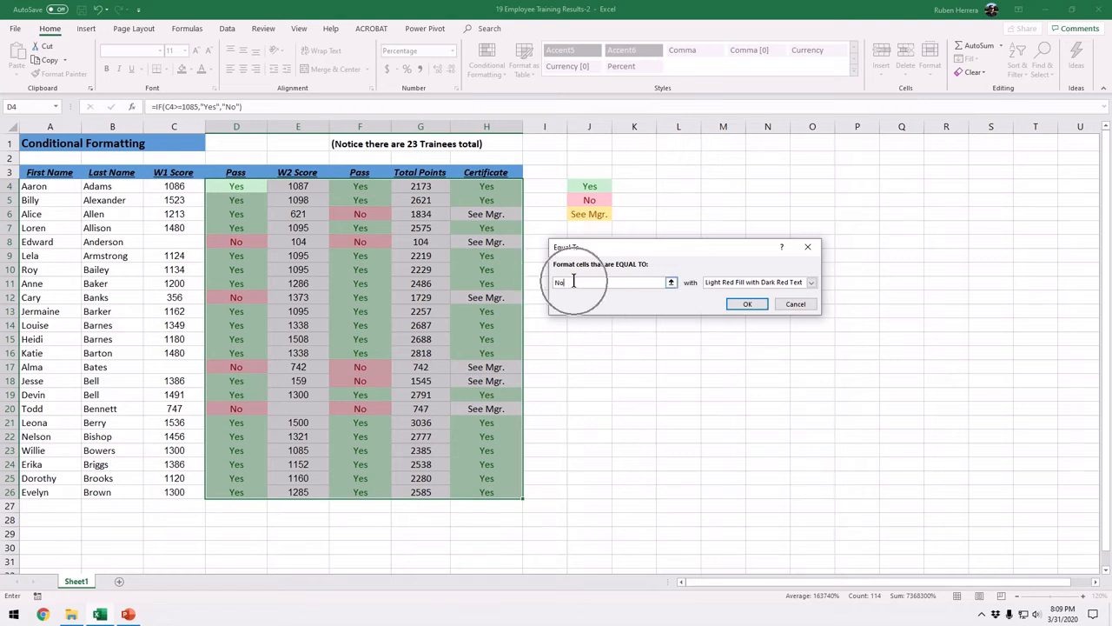
click(757, 310)
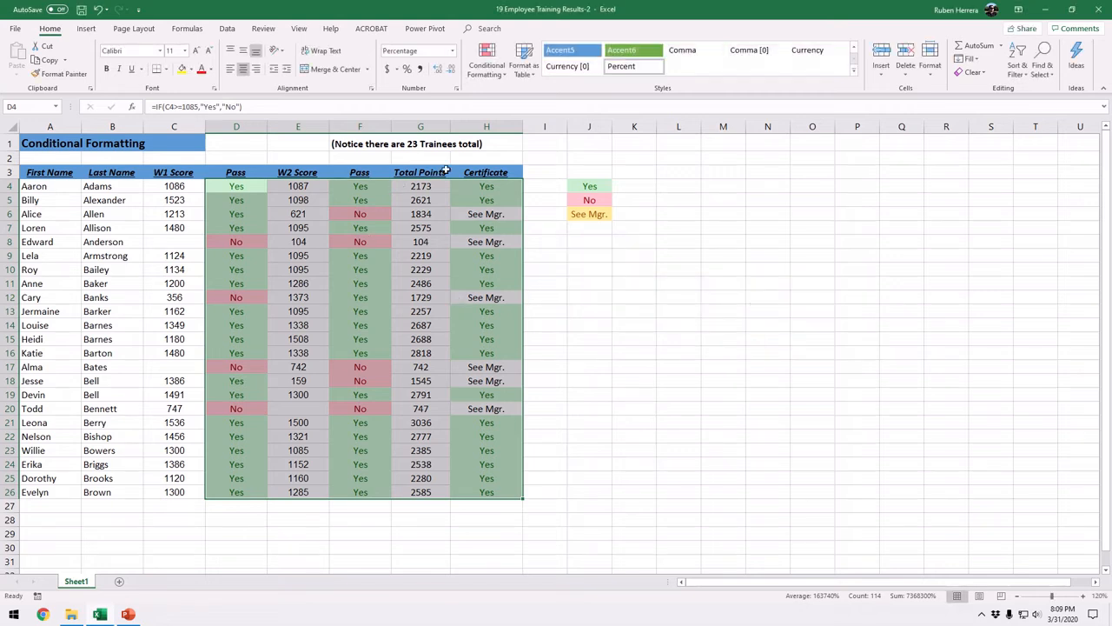
- Add an Equal To highlight rule to D4:H26 that formats See Mgr. with Yellow Fill with Dark Yellow Text
click(494, 77)
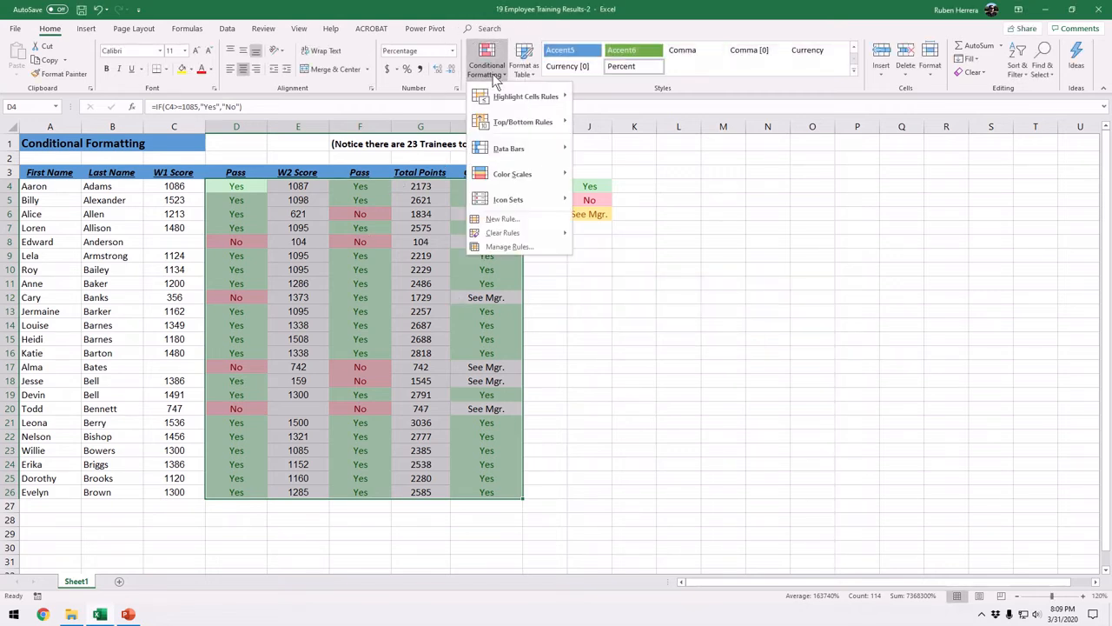
mouse_move(509, 103)
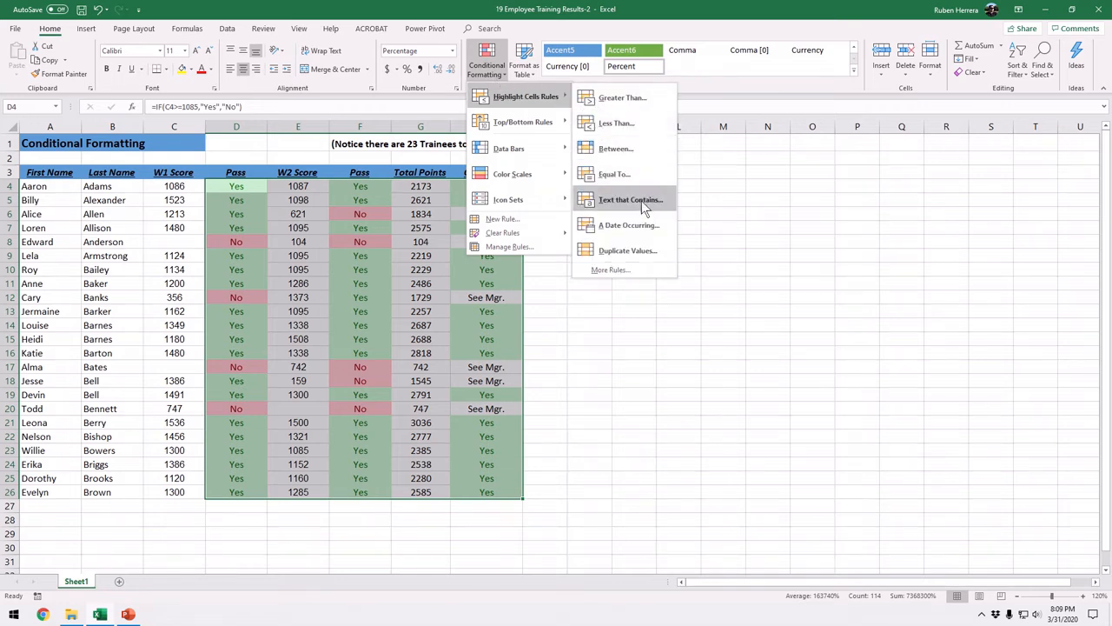
click(637, 175)
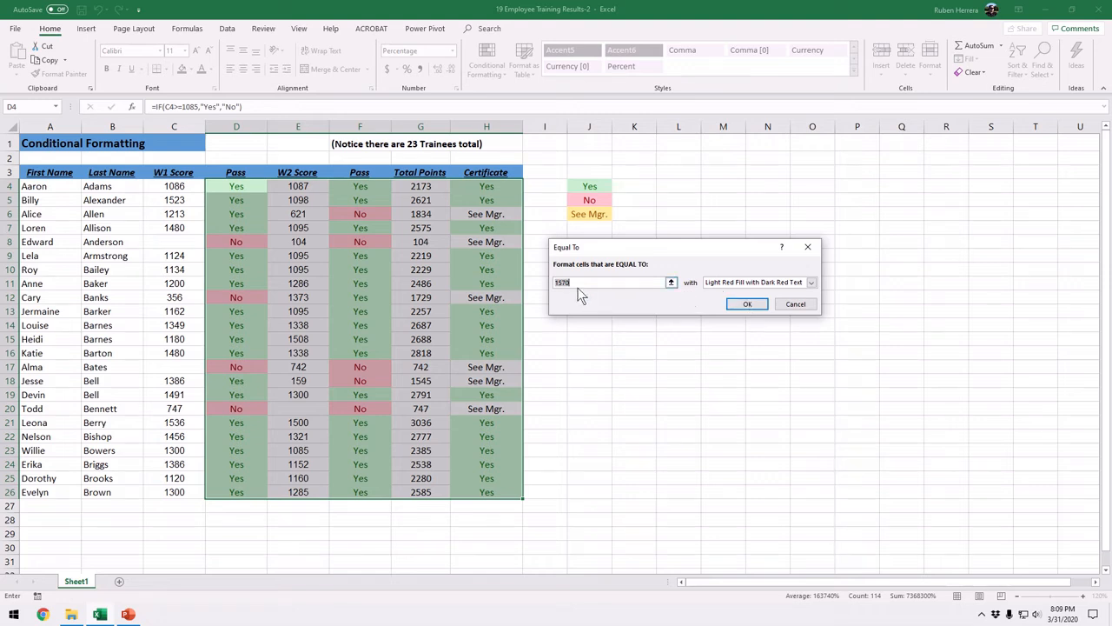
text(See Mgr)
text(.)
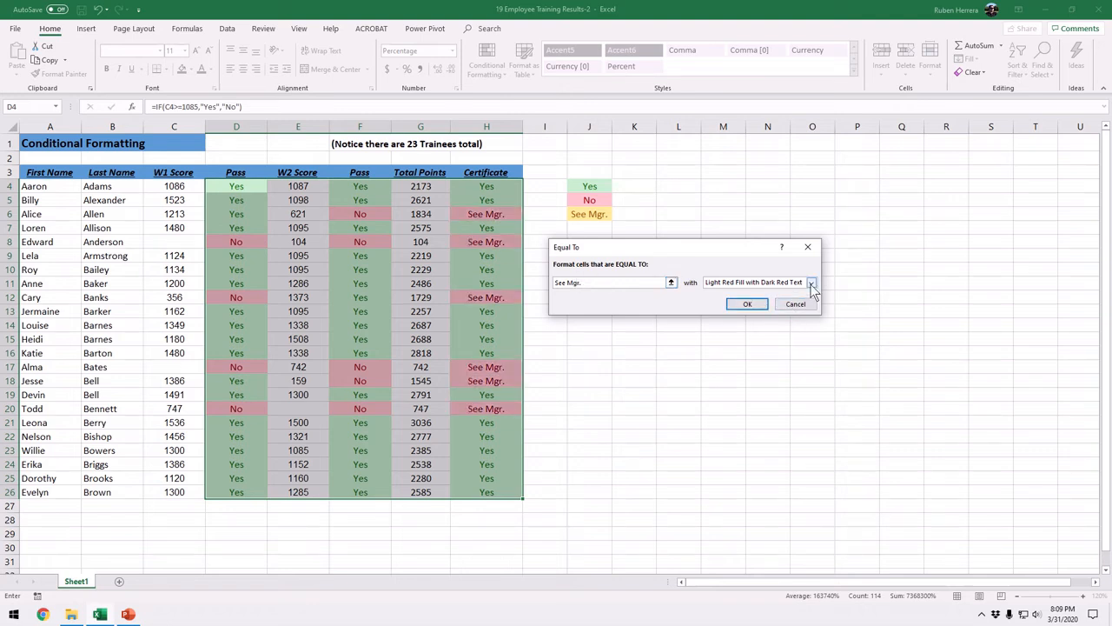
click(811, 284)
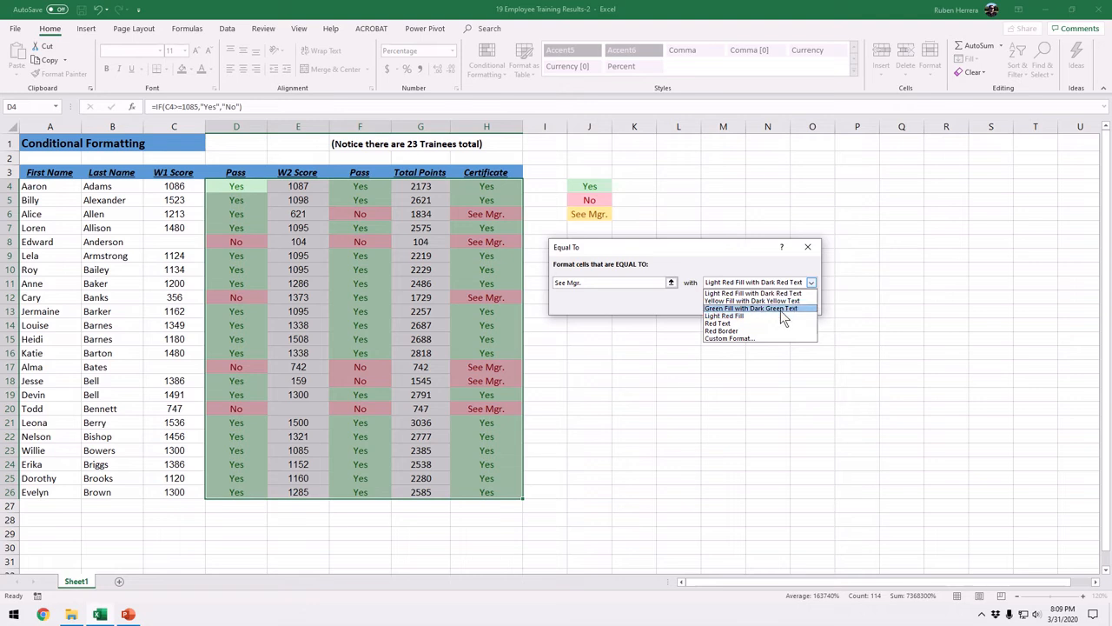
click(778, 301)
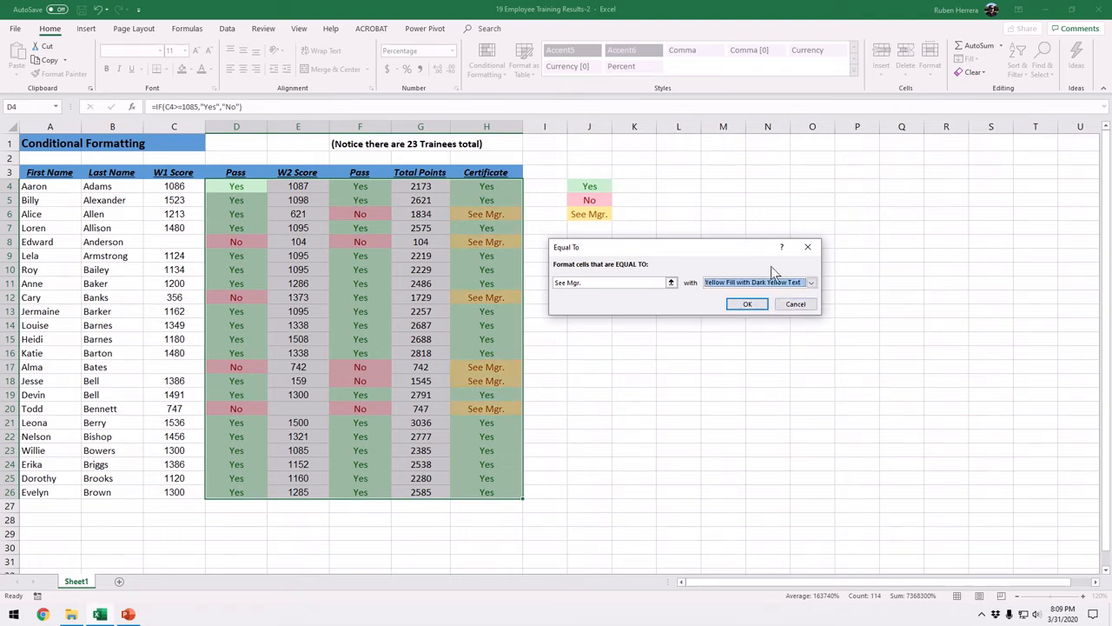
click(746, 304)
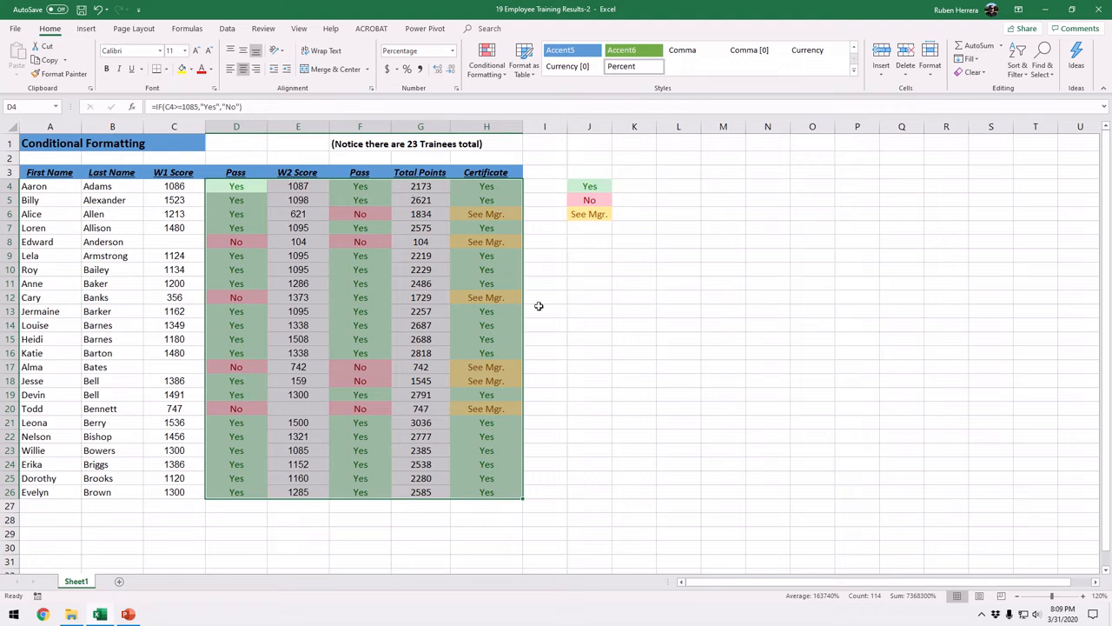
click(587, 297)
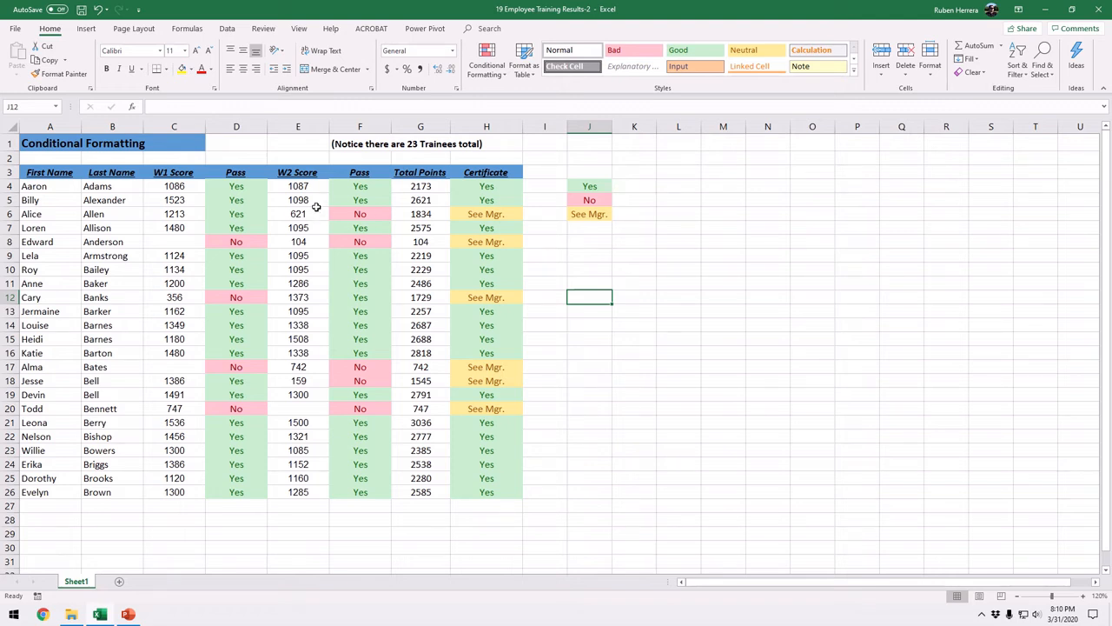
- Set the first trainee's W1 Score in C4 to 500 to test the conditional formatting
click(237, 200)
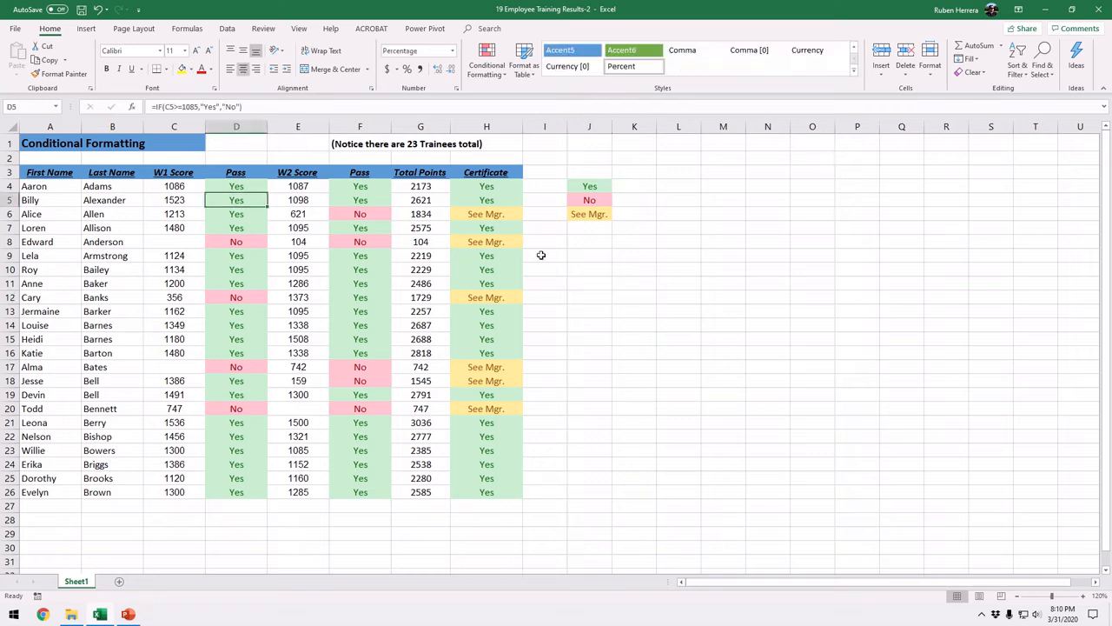
click(582, 268)
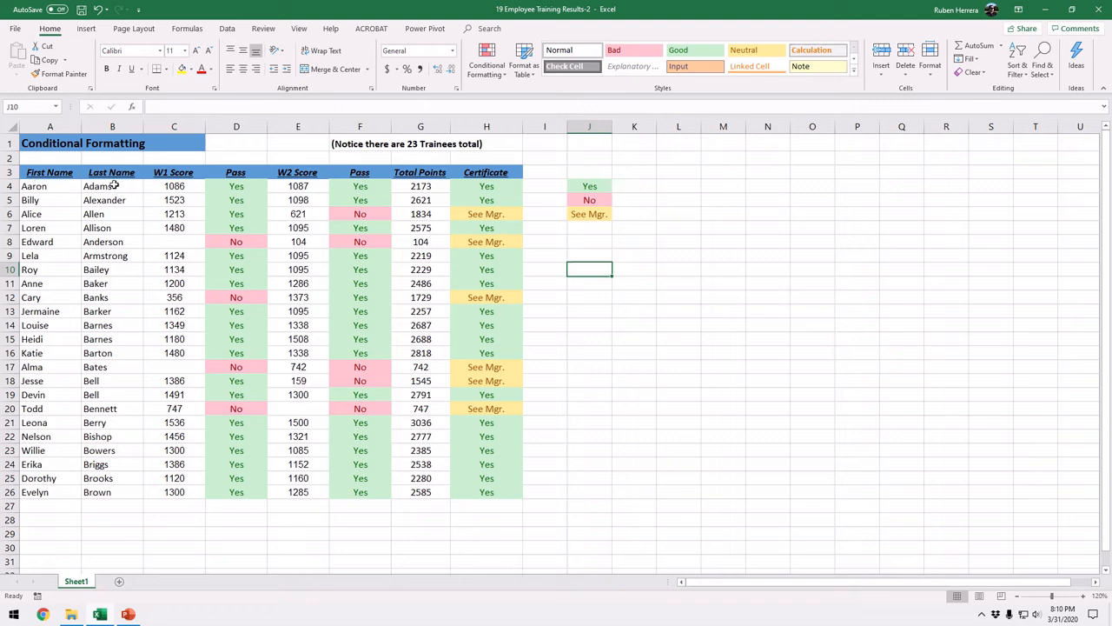
click(180, 186)
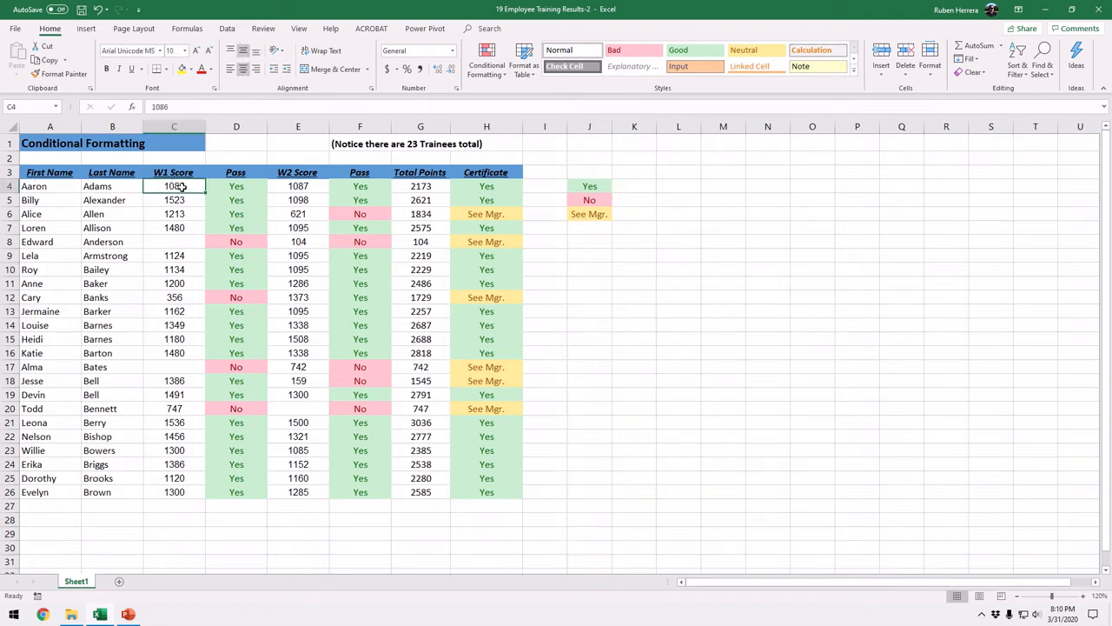
text(5)
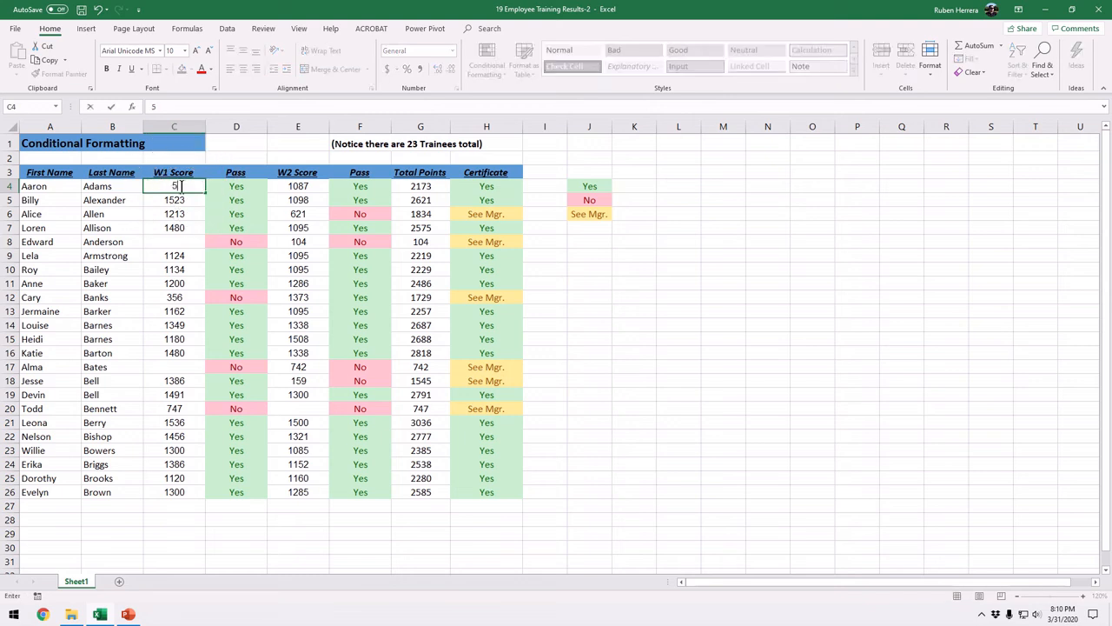
text(00)
key(Return)
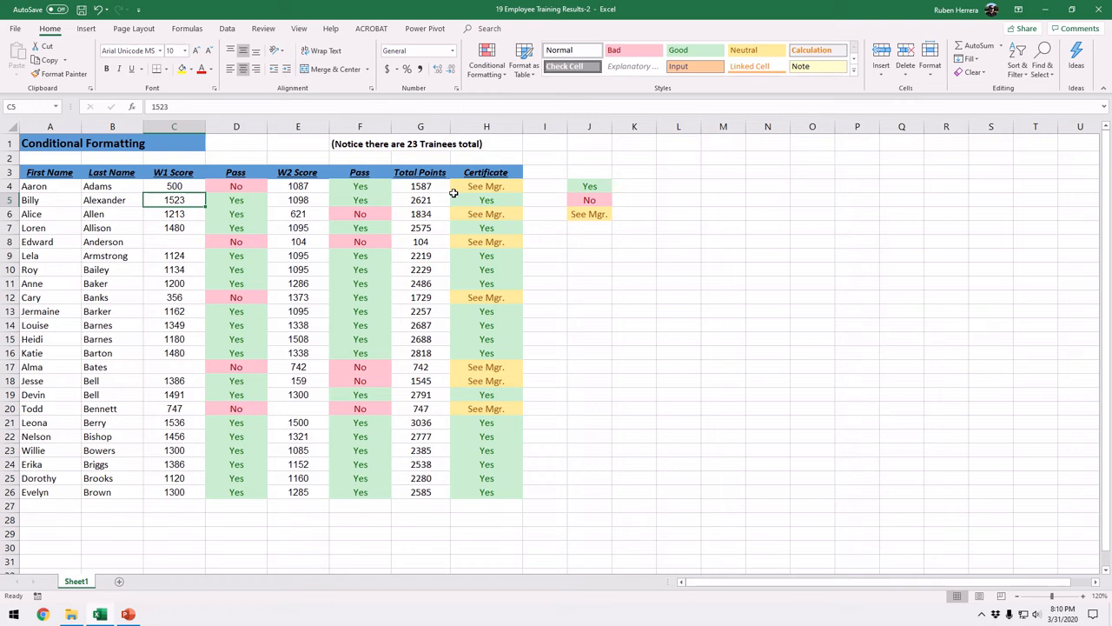
click(486, 63)
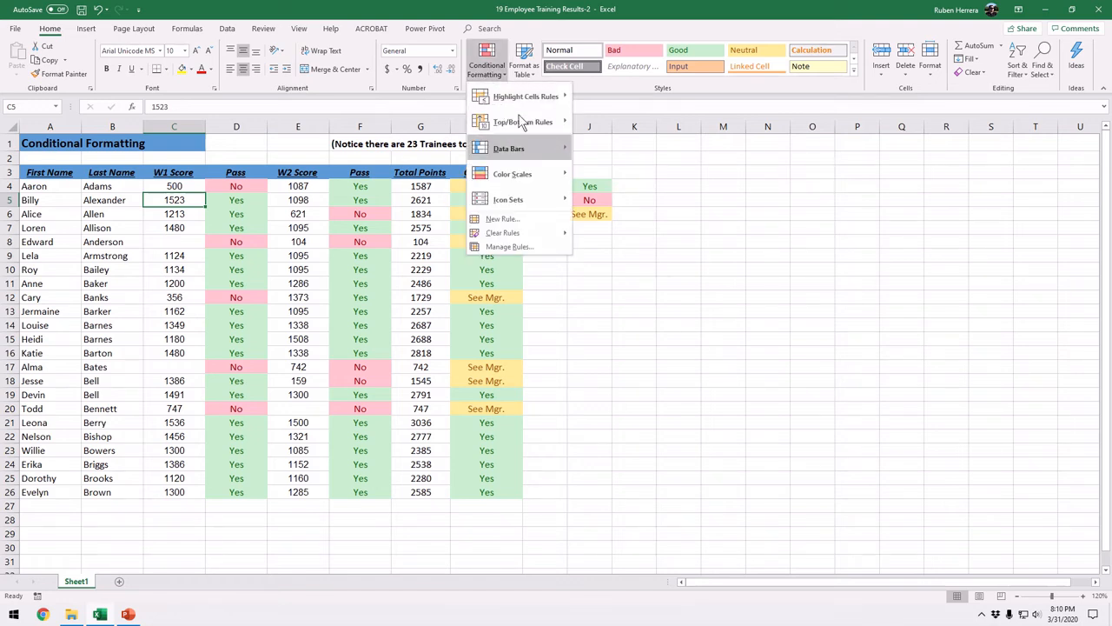
mouse_move(520, 105)
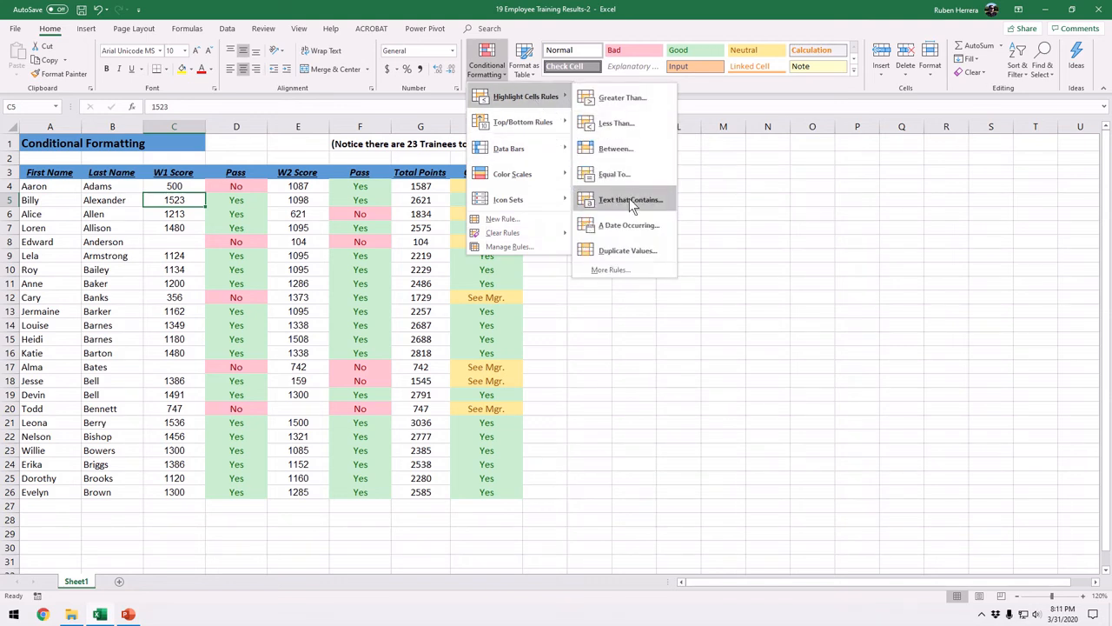
click(515, 310)
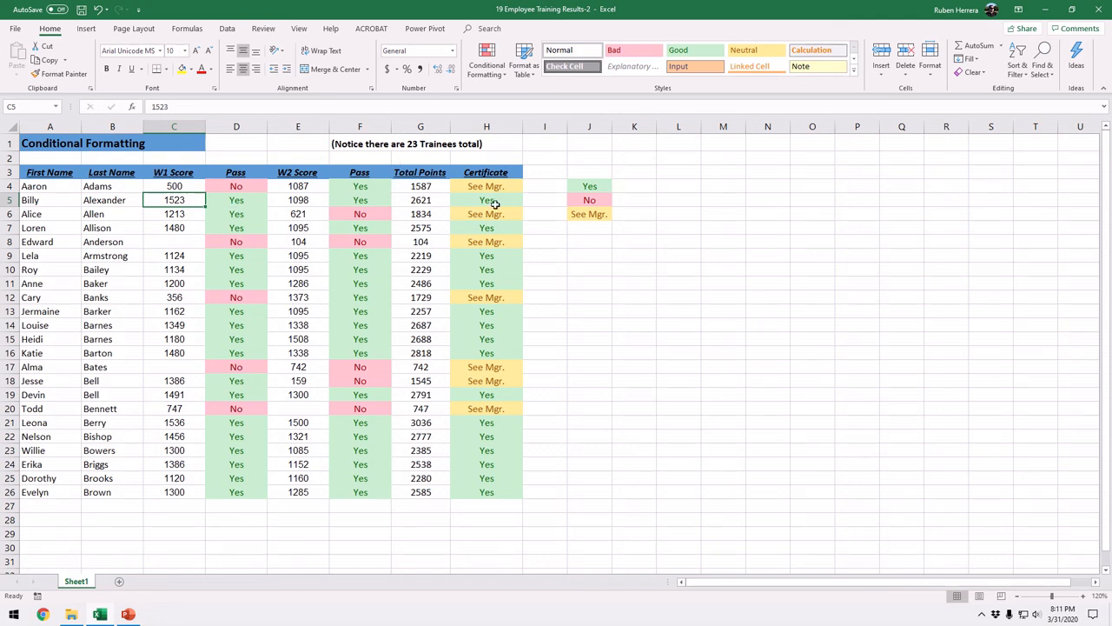
click(486, 63)
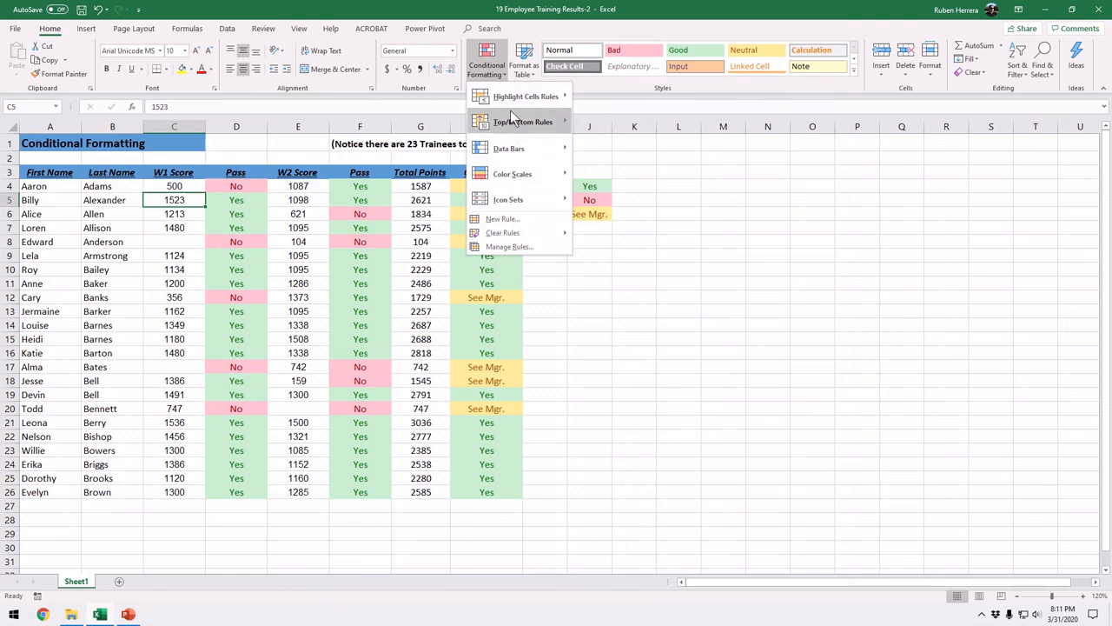
mouse_move(517, 96)
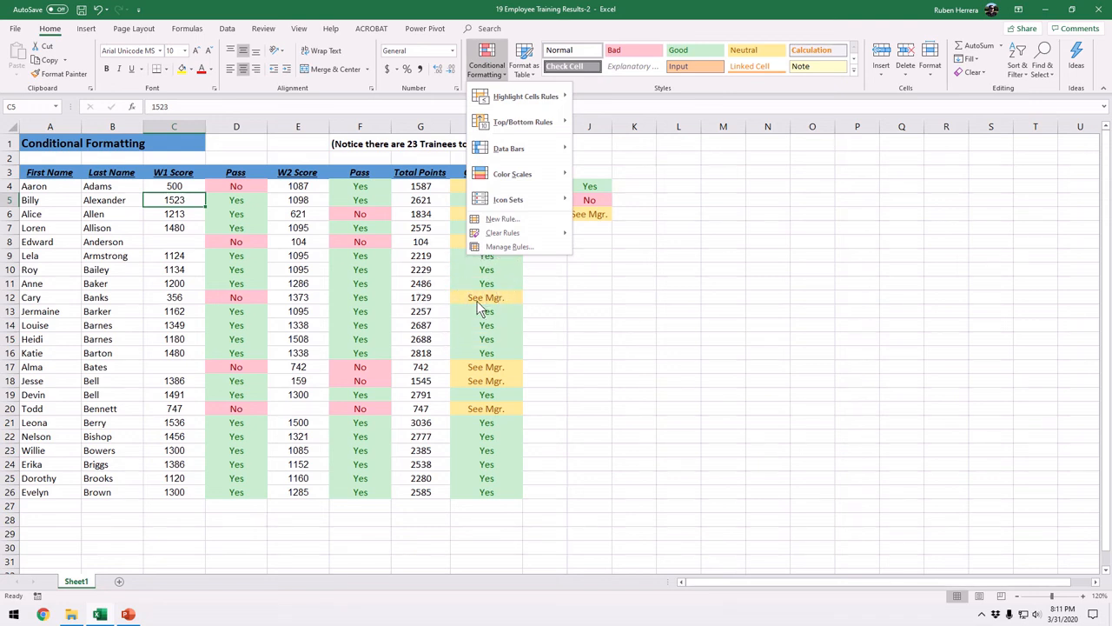
click(499, 316)
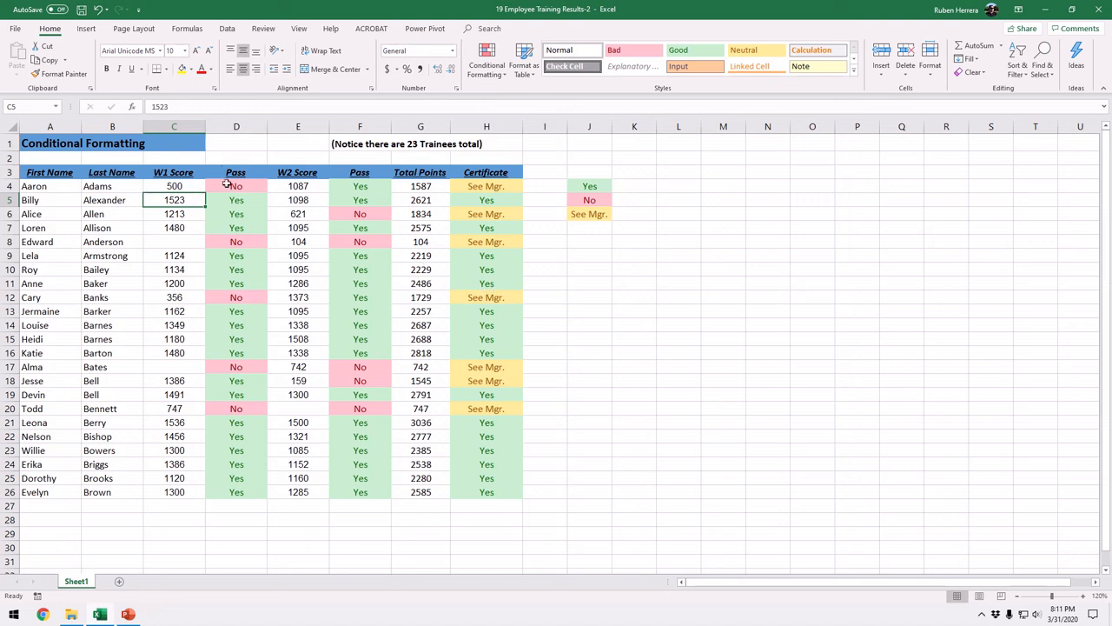
click(236, 144)
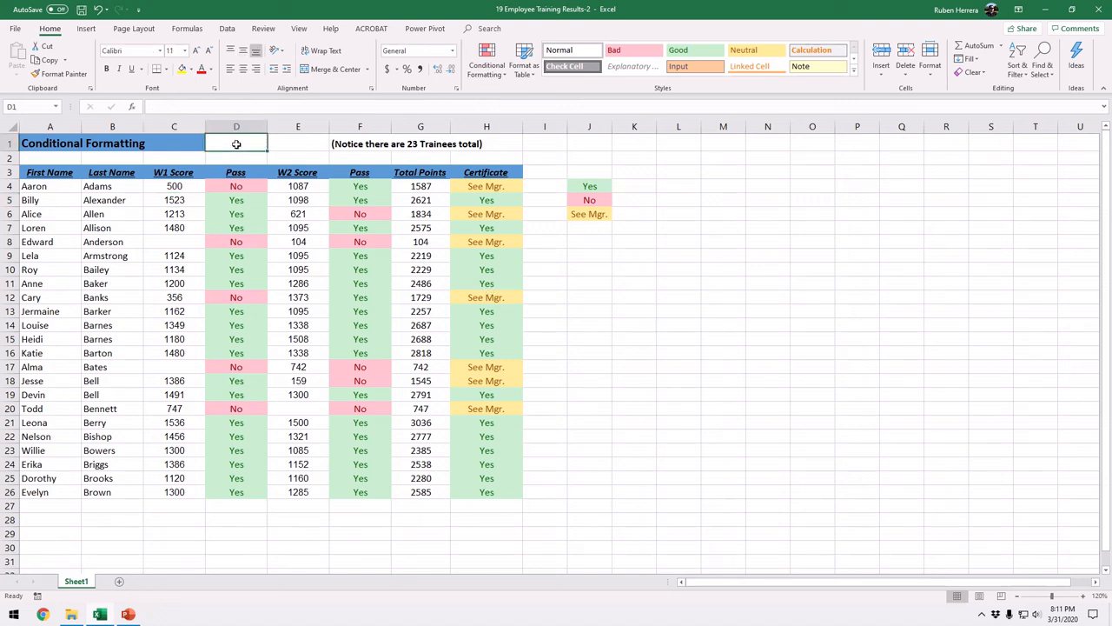